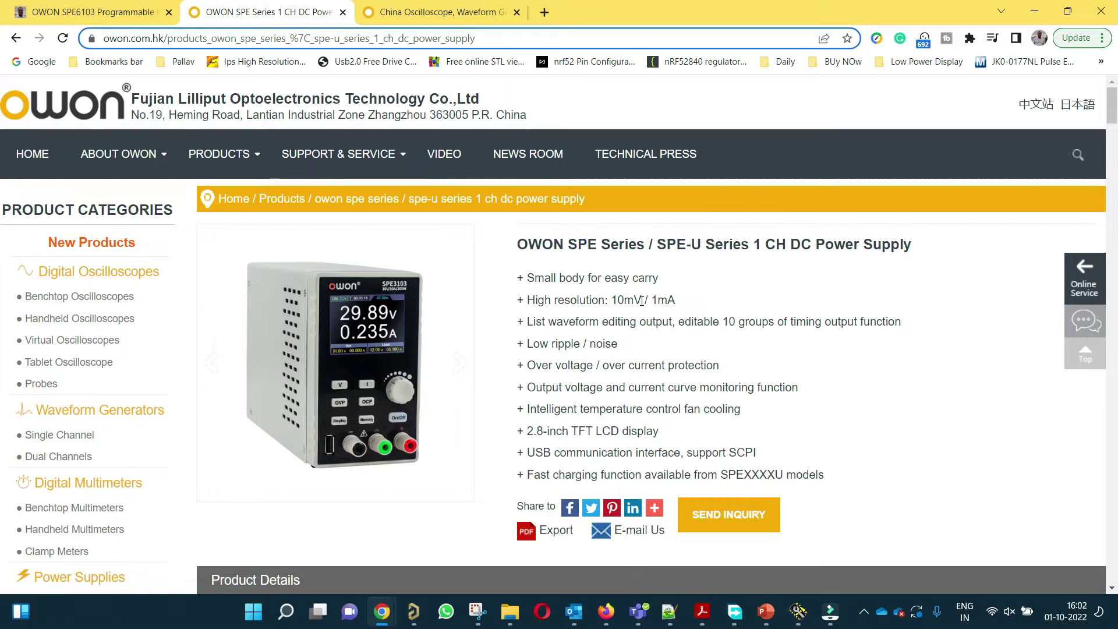
# On the OWON website, browse the programmable DC power supplies and open the SPE Series / SPE-U Series 1 CH product page.
pyautogui.click(438, 12)
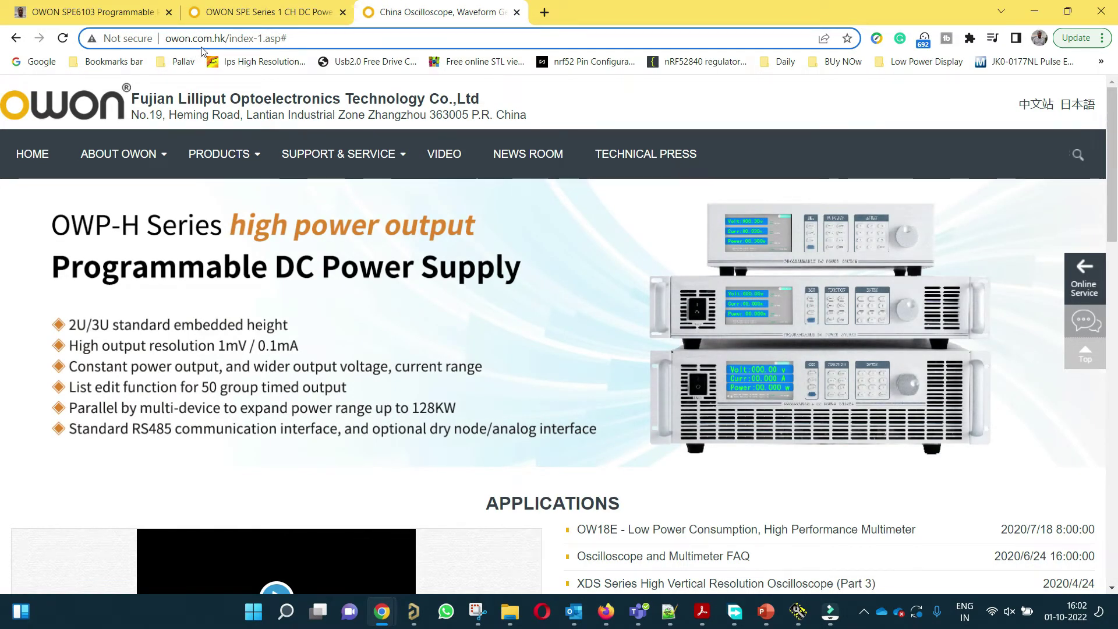
pyautogui.moveTo(219, 154)
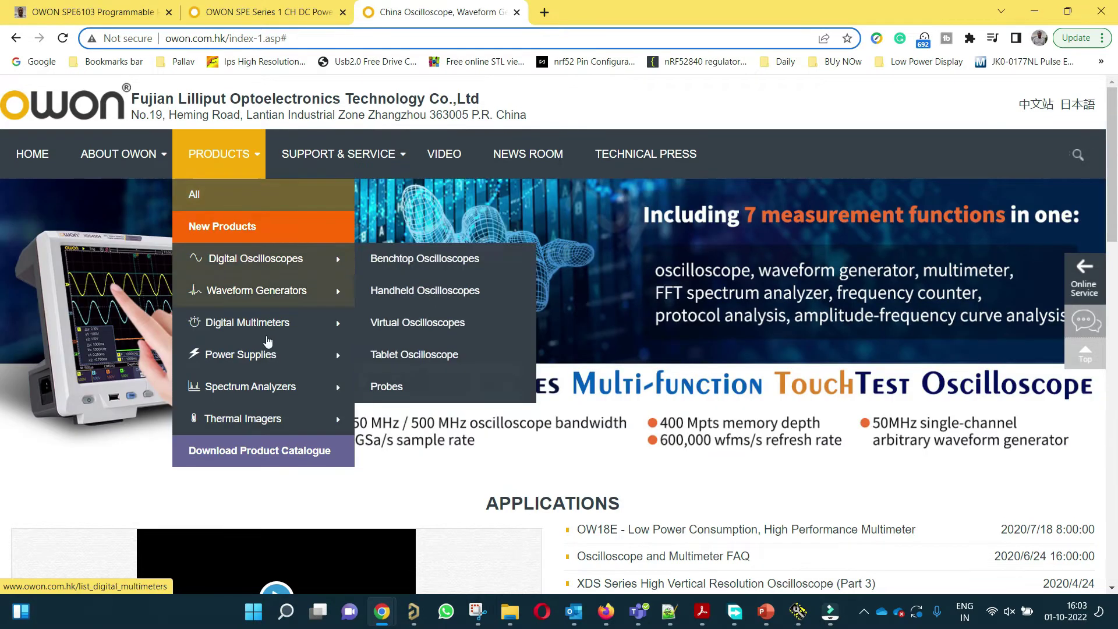
pyautogui.moveTo(268, 358)
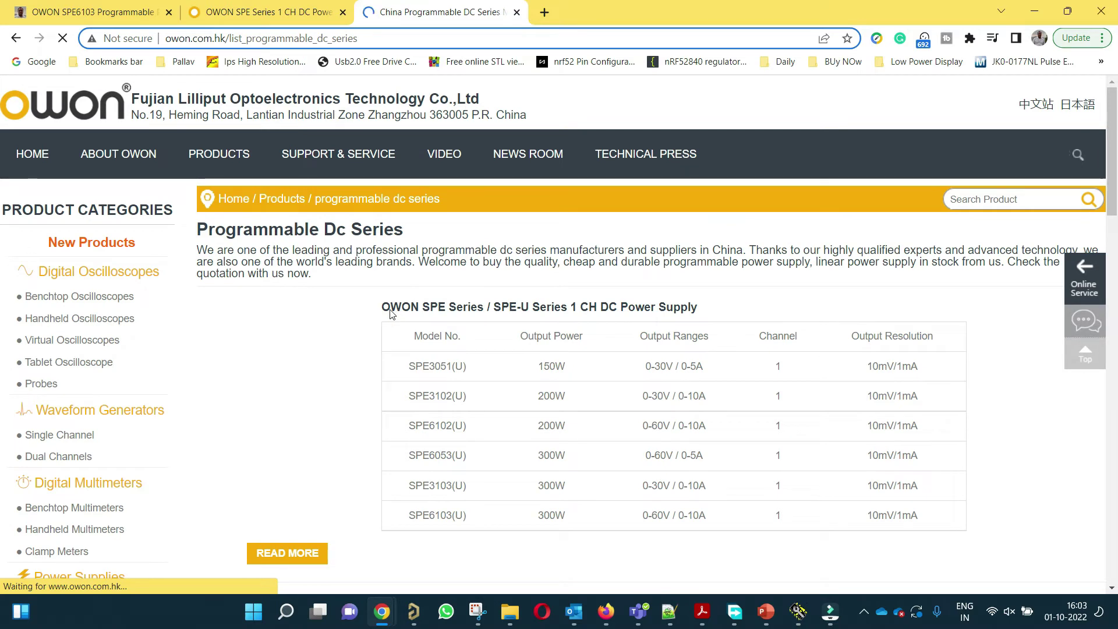
pyautogui.scroll(-2, 364, 182)
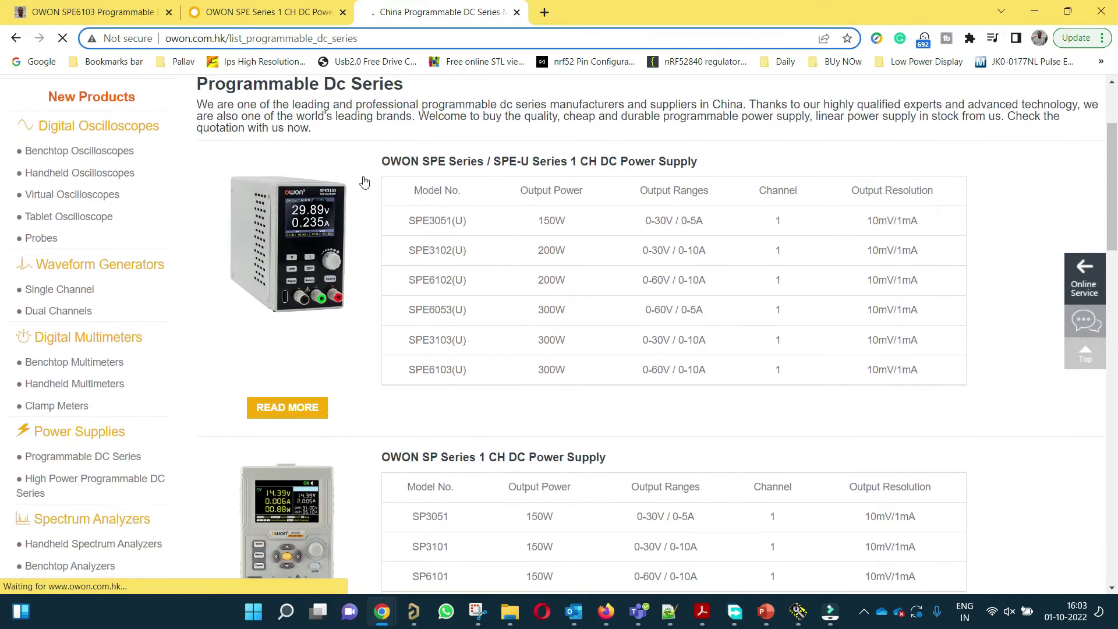
pyautogui.click(287, 409)
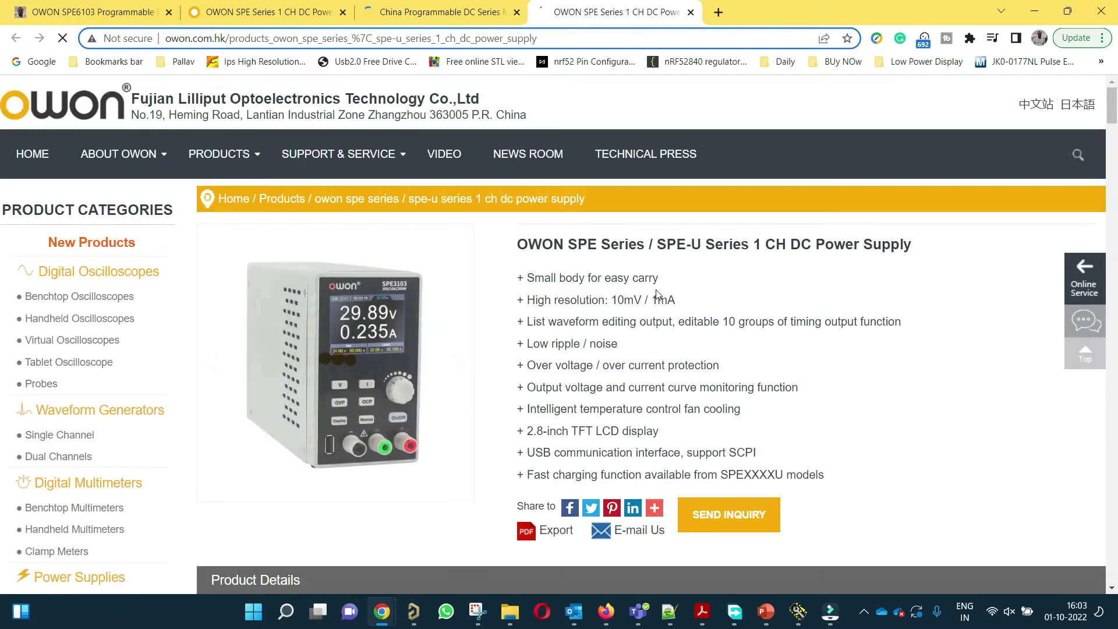
# Review the product details and locate the PC software download link for the SP&SPE Series in the Support section.
pyautogui.scroll(-5, 656, 294)
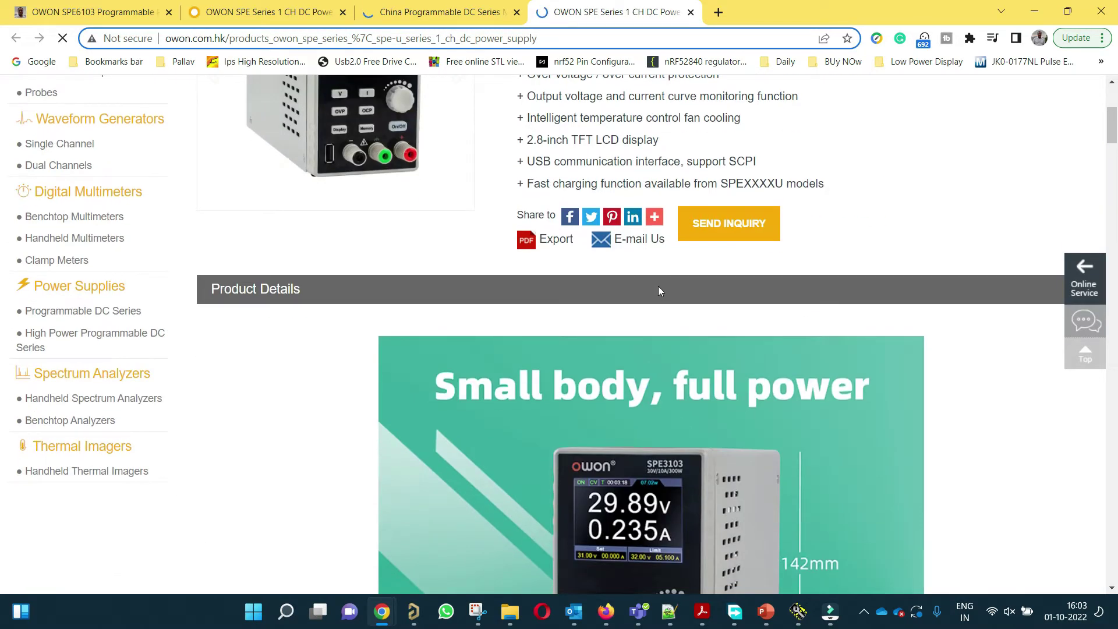
pyautogui.scroll(-20, 660, 285)
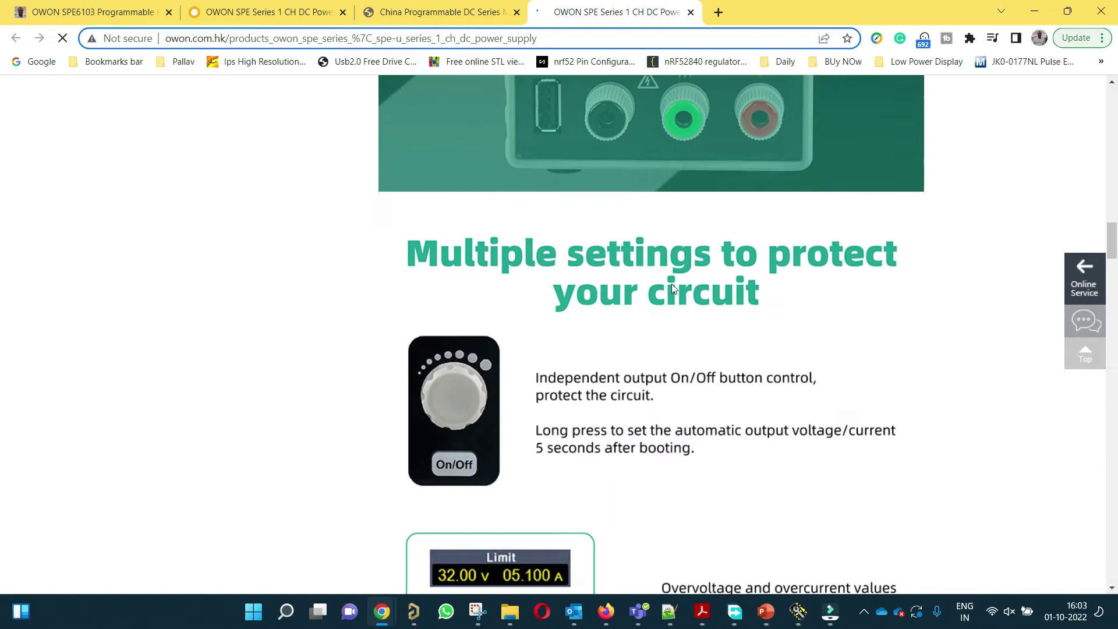
pyautogui.scroll(-20, 672, 284)
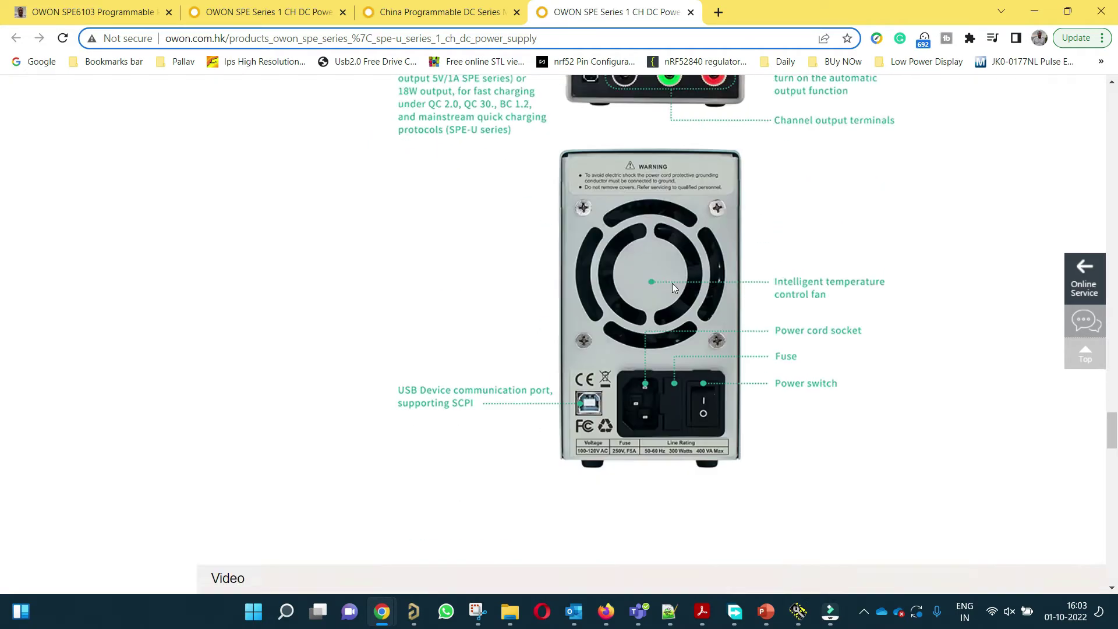
pyautogui.scroll(-20, 672, 285)
pyautogui.scroll(4, 641, 287)
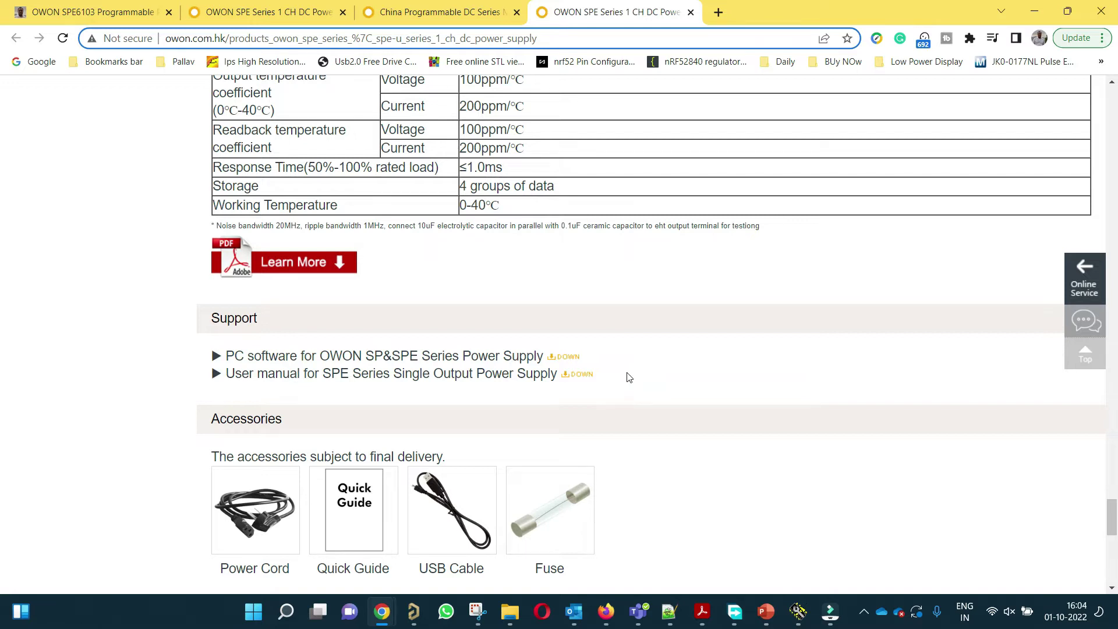
pyautogui.rightClick(531, 361)
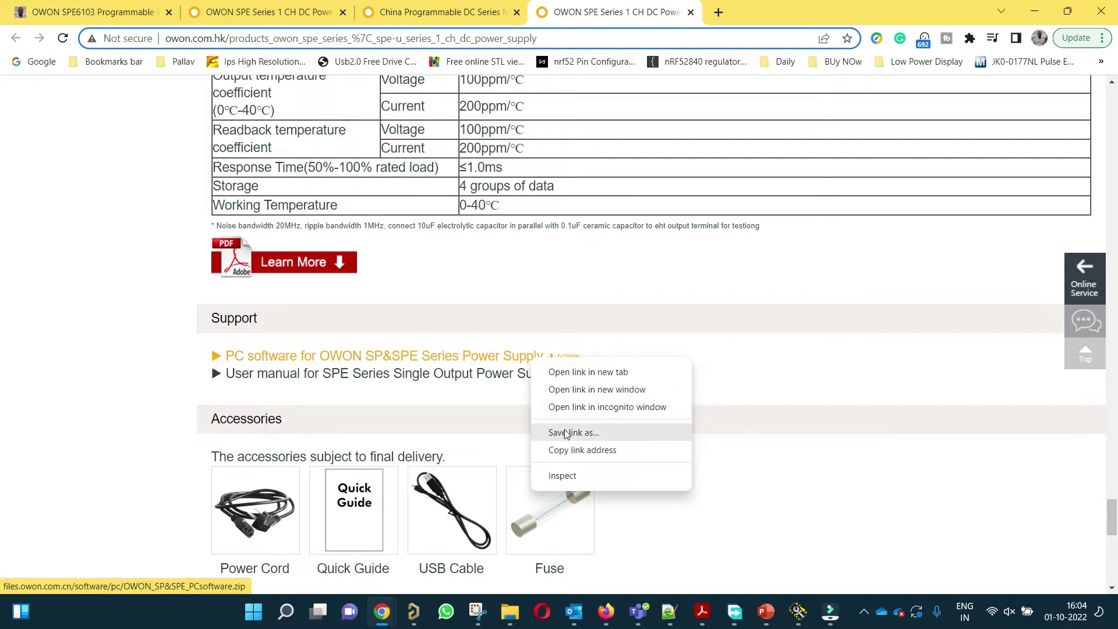
pyautogui.click(511, 331)
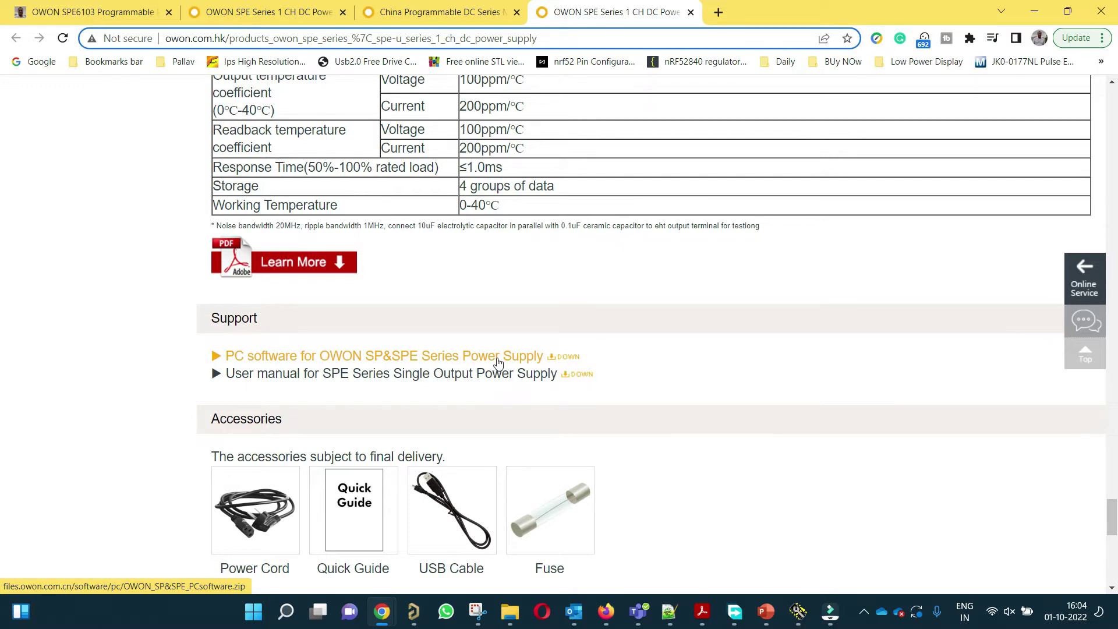
# Check the downloaded software archive in Free Download Manager, and open the extracted iPowerCtrlv_v1.6.0__20220919_x64 program folder in File Explorer.
pyautogui.click(735, 610)
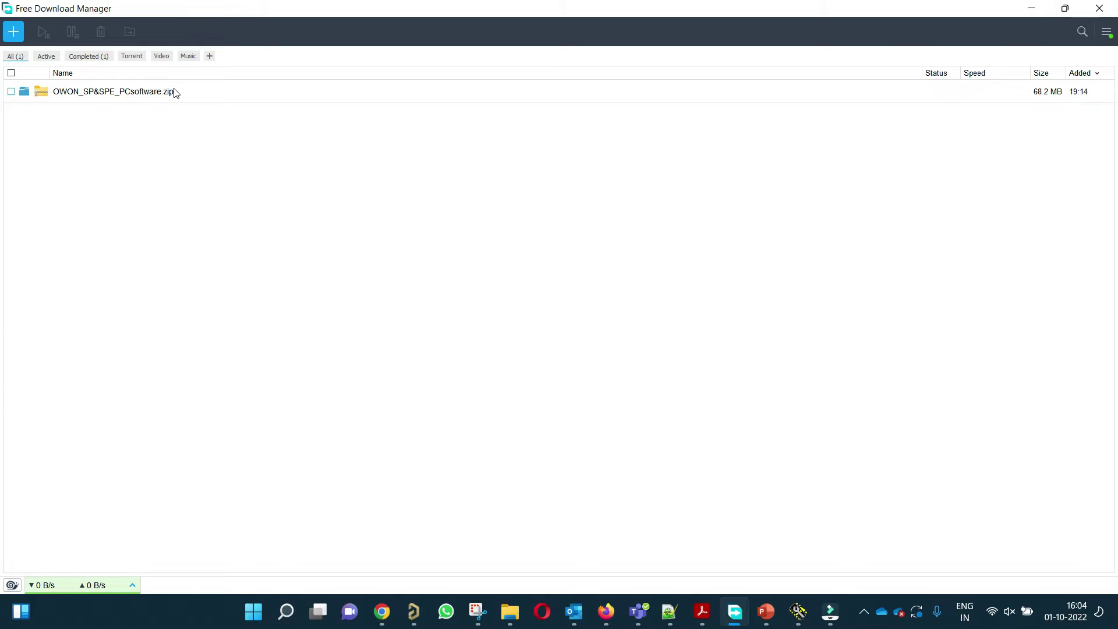
pyautogui.click(1042, 12)
pyautogui.click(510, 612)
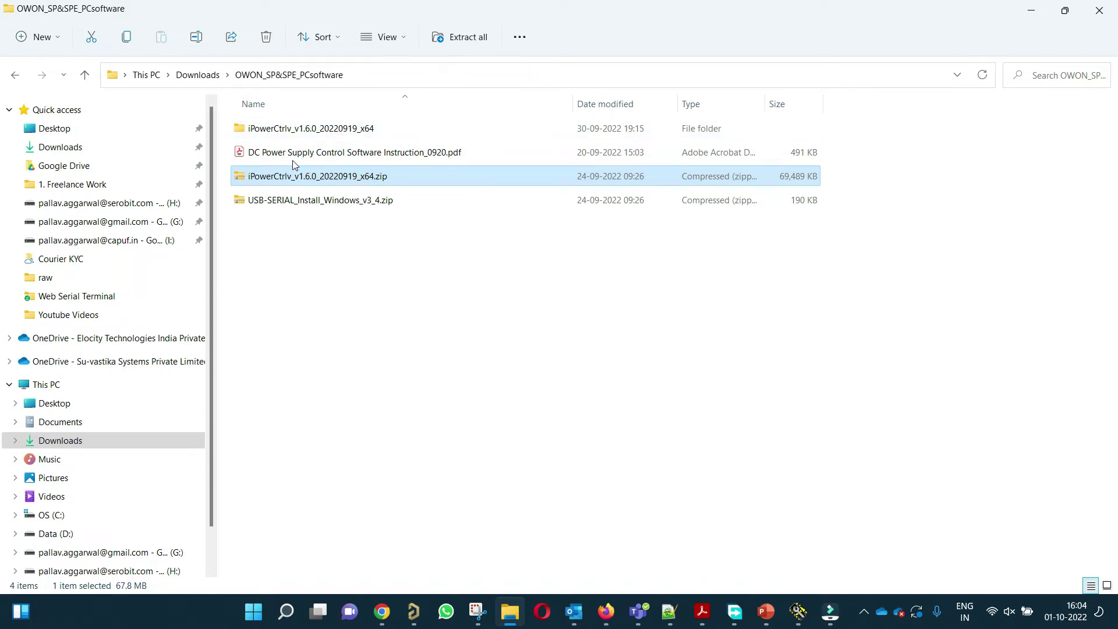
pyautogui.doubleClick(311, 131)
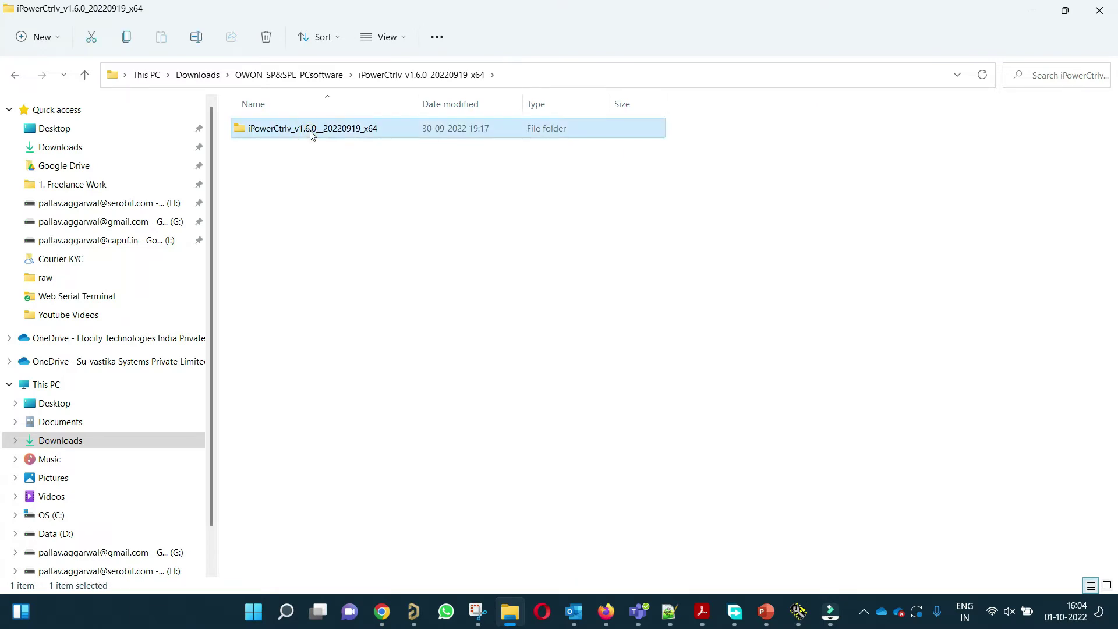
pyautogui.doubleClick(313, 131)
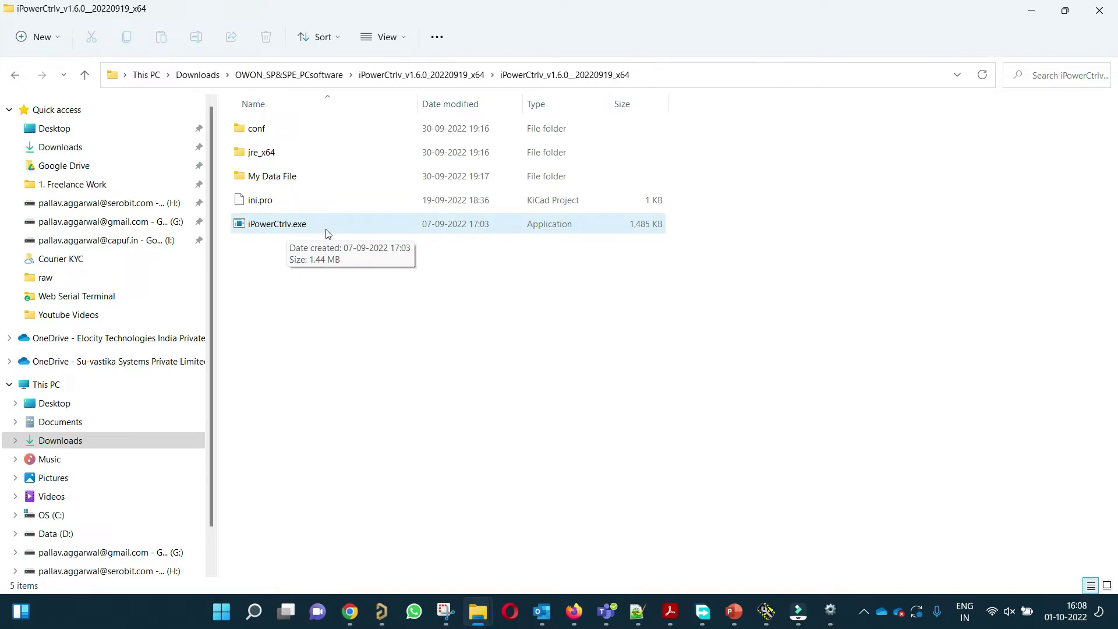
# Switch to iPowerCtrlv and open its serial communication settings.
pyautogui.click(832, 613)
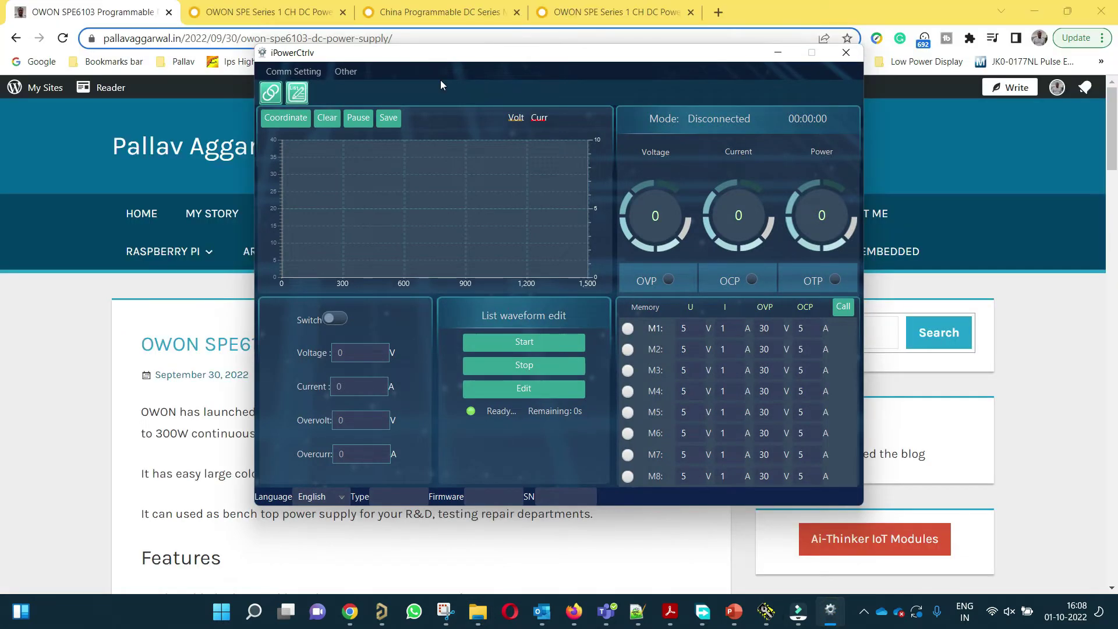
pyautogui.click(284, 76)
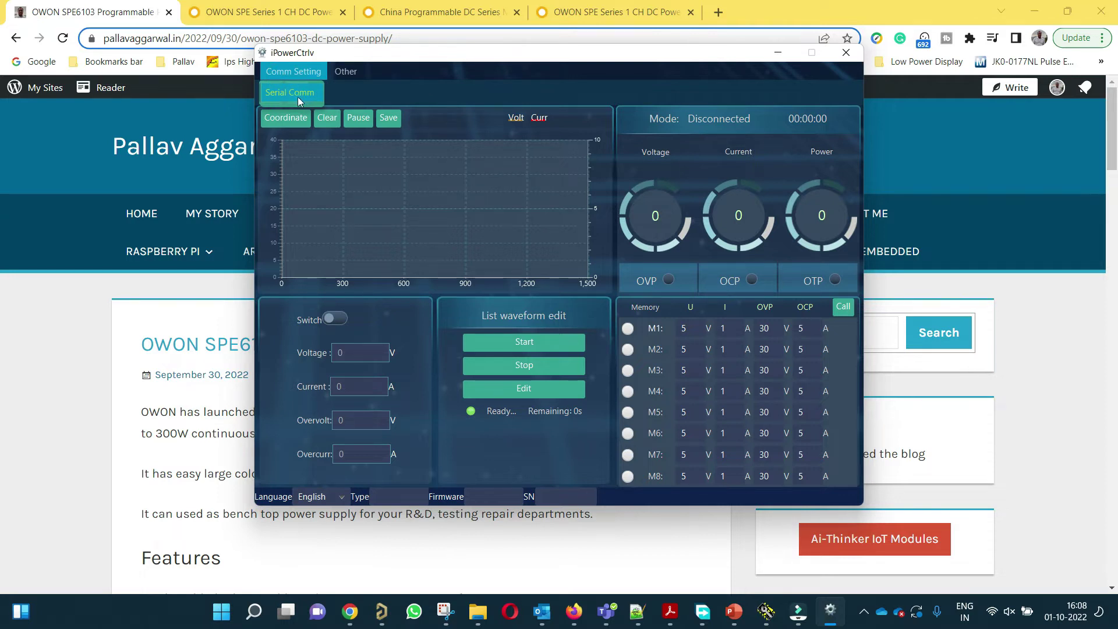
pyautogui.click(301, 95)
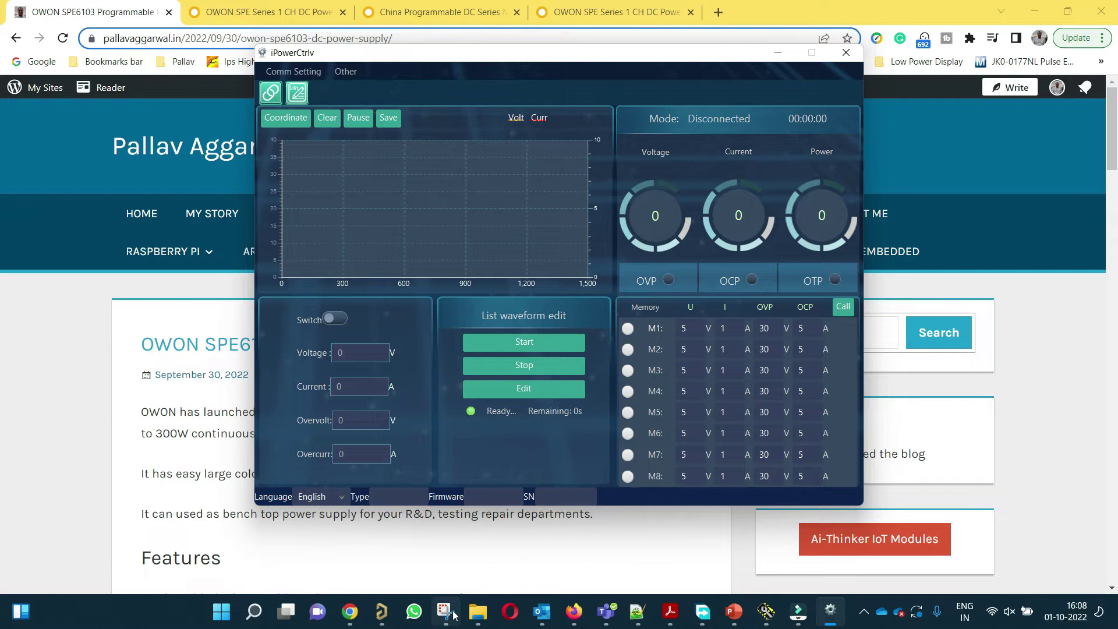
# Look up the COM port number assigned to the USB-SERIAL CH340 device in Device Manager.
pyautogui.click(252, 613)
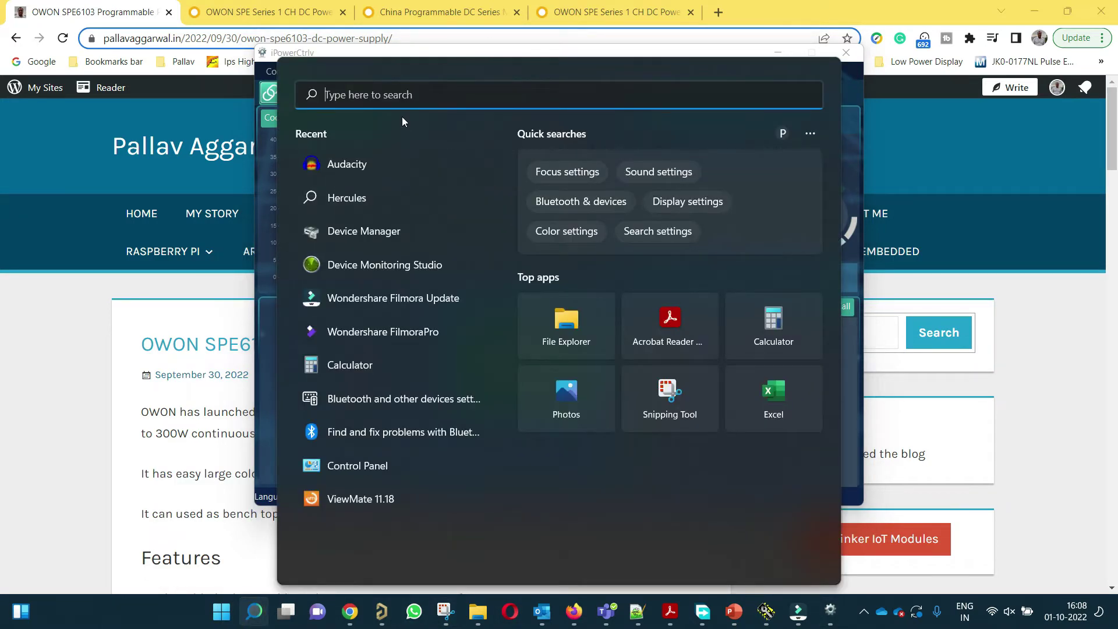
pyautogui.write('dev')
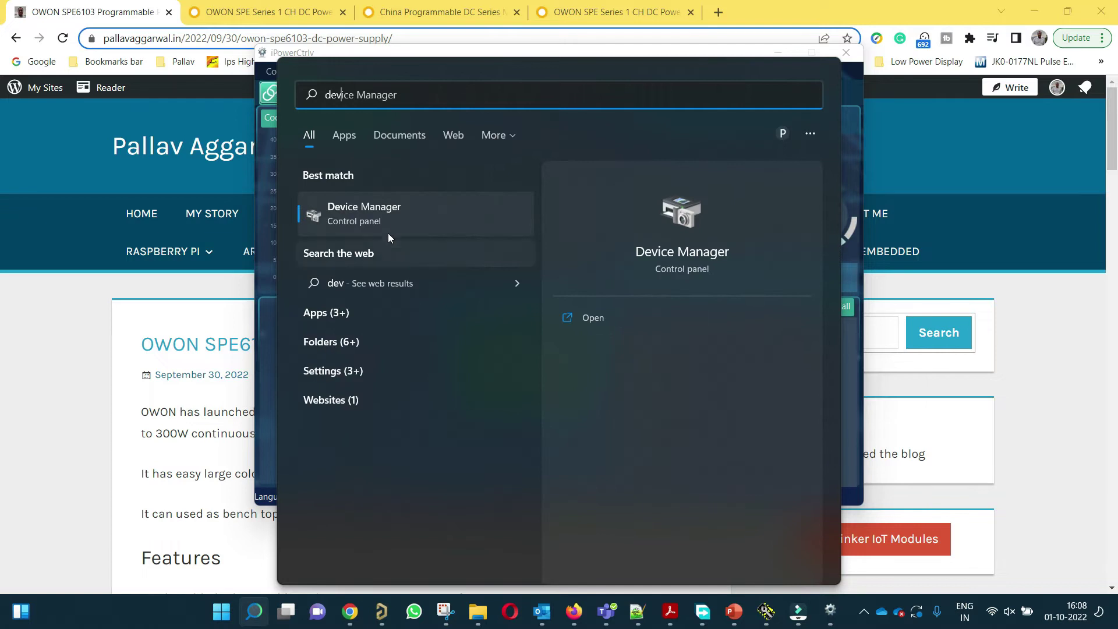
pyautogui.click(390, 228)
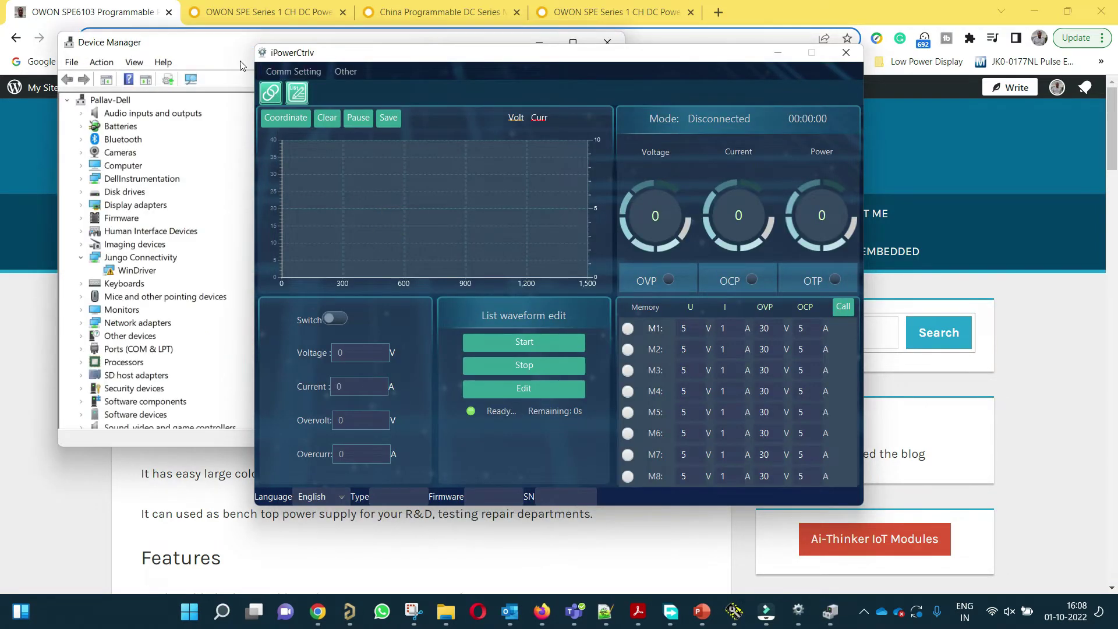
pyautogui.click(242, 65)
pyautogui.doubleClick(167, 350)
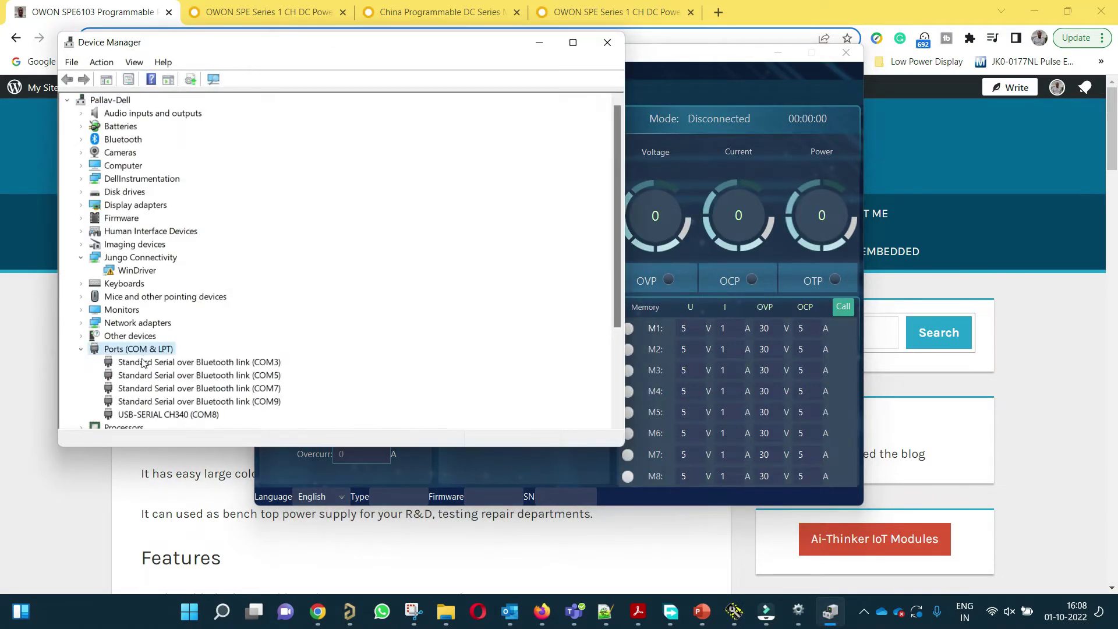
pyautogui.click(181, 418)
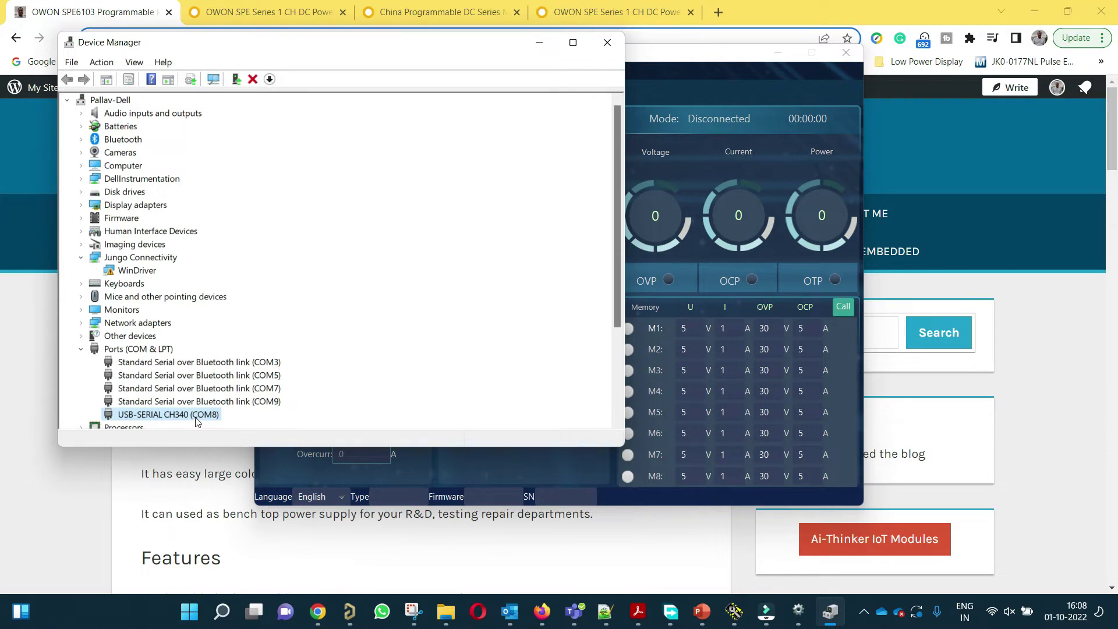
pyautogui.click(600, 40)
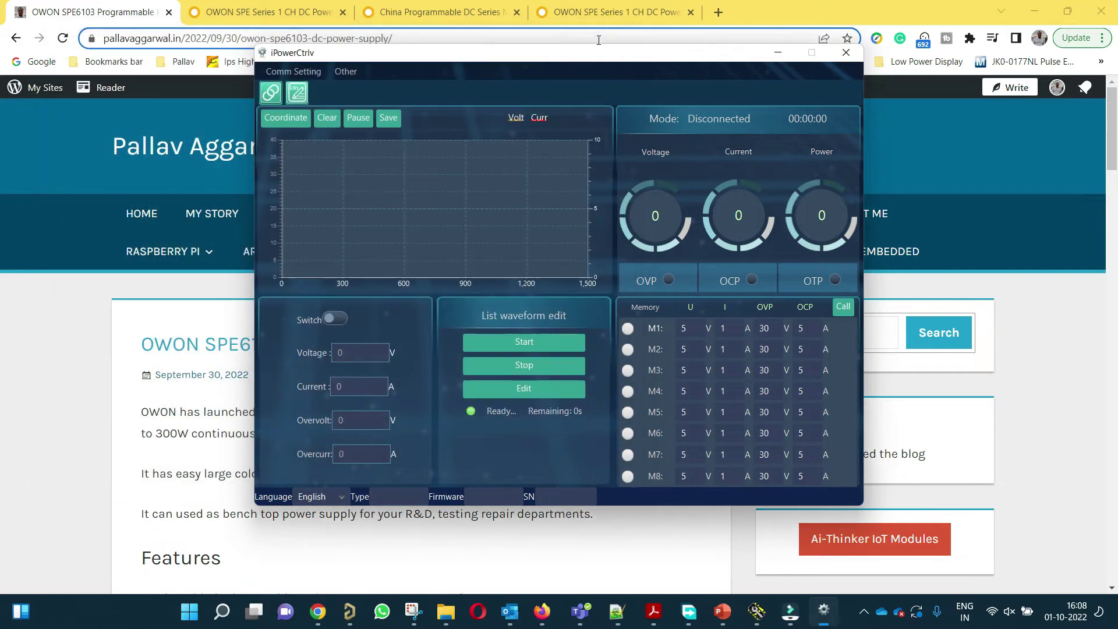
# Open serial port COM8 with address 1 in the serial communication settings and connect to the power supply.
pyautogui.click(280, 73)
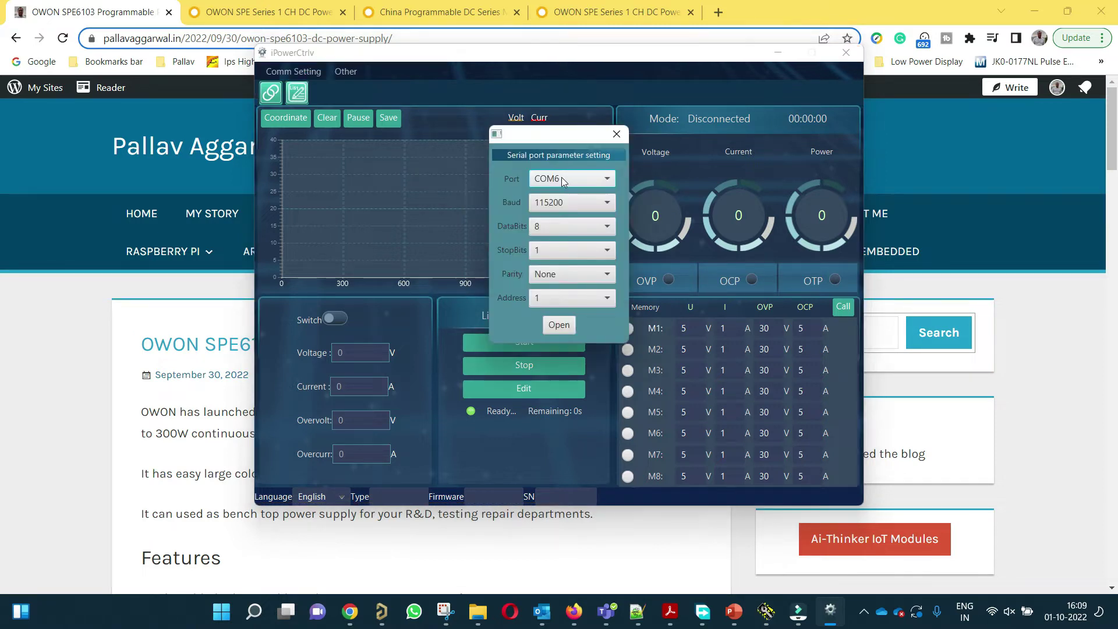
pyautogui.click(567, 178)
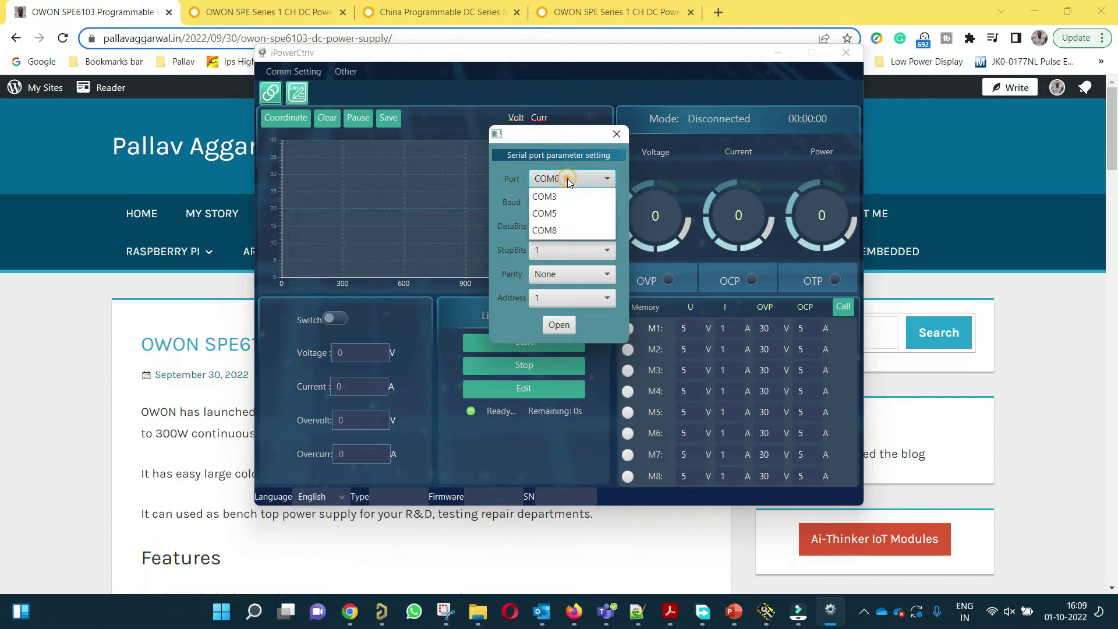
pyautogui.click(558, 227)
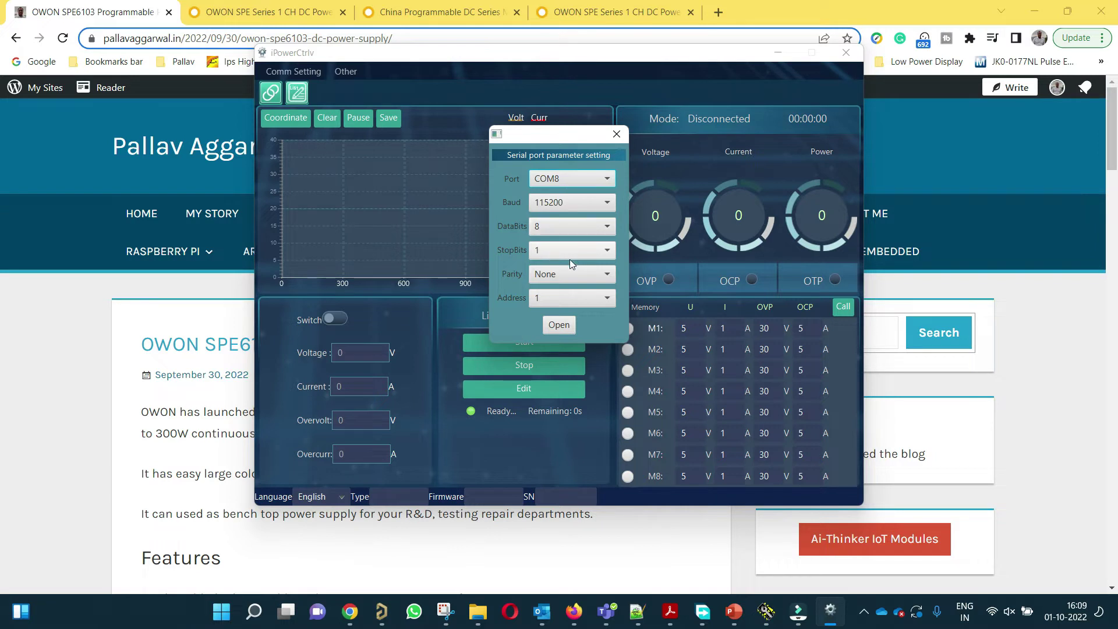
pyautogui.click(567, 299)
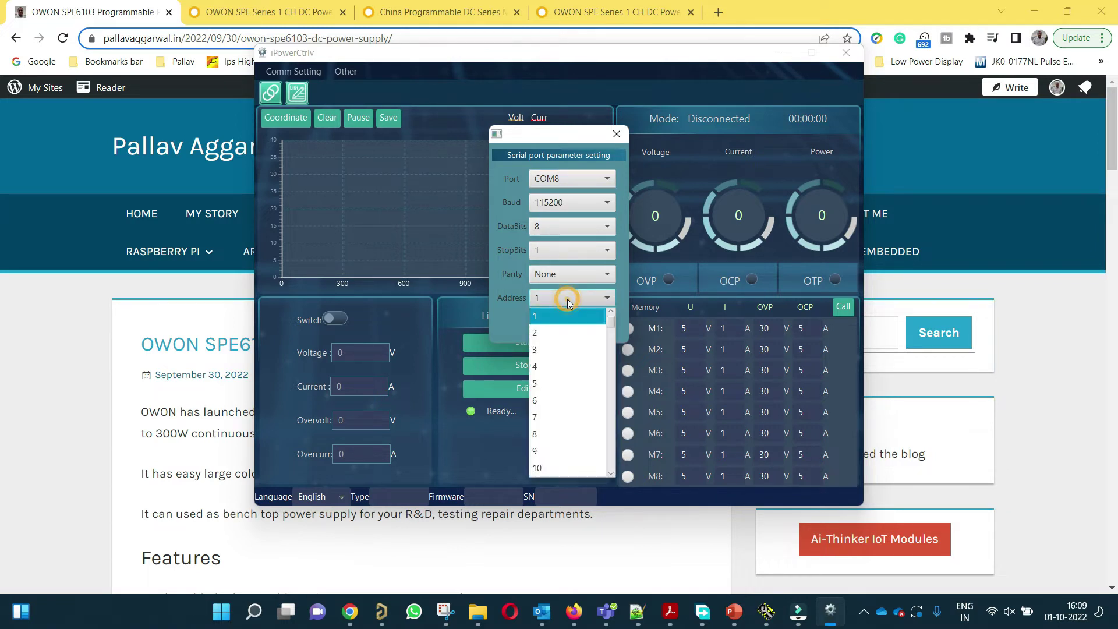
pyautogui.click(569, 300)
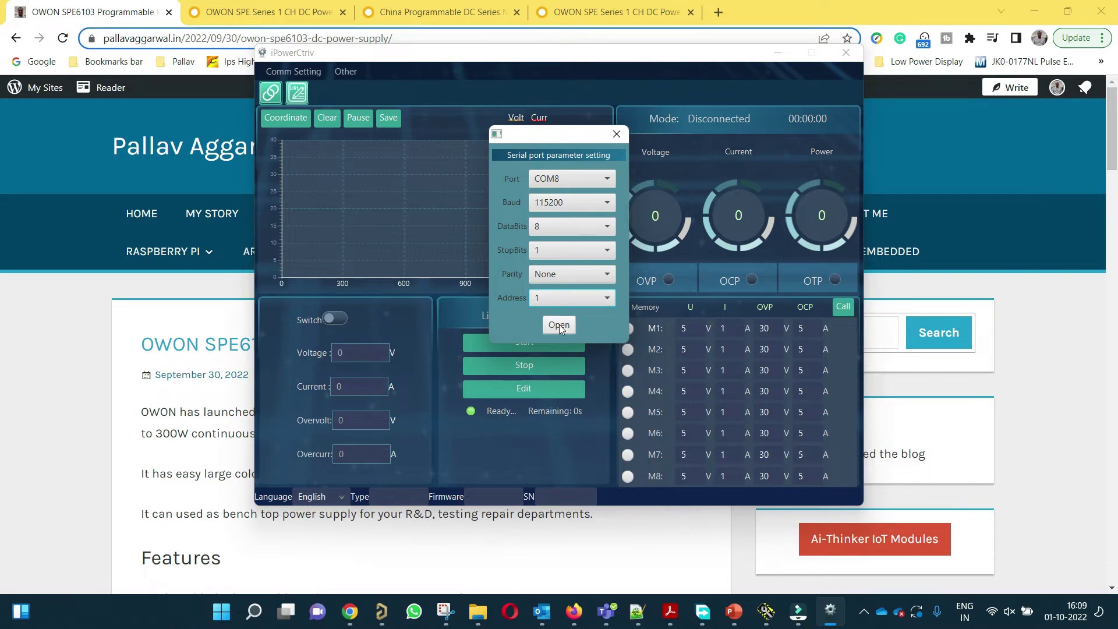
pyautogui.click(559, 325)
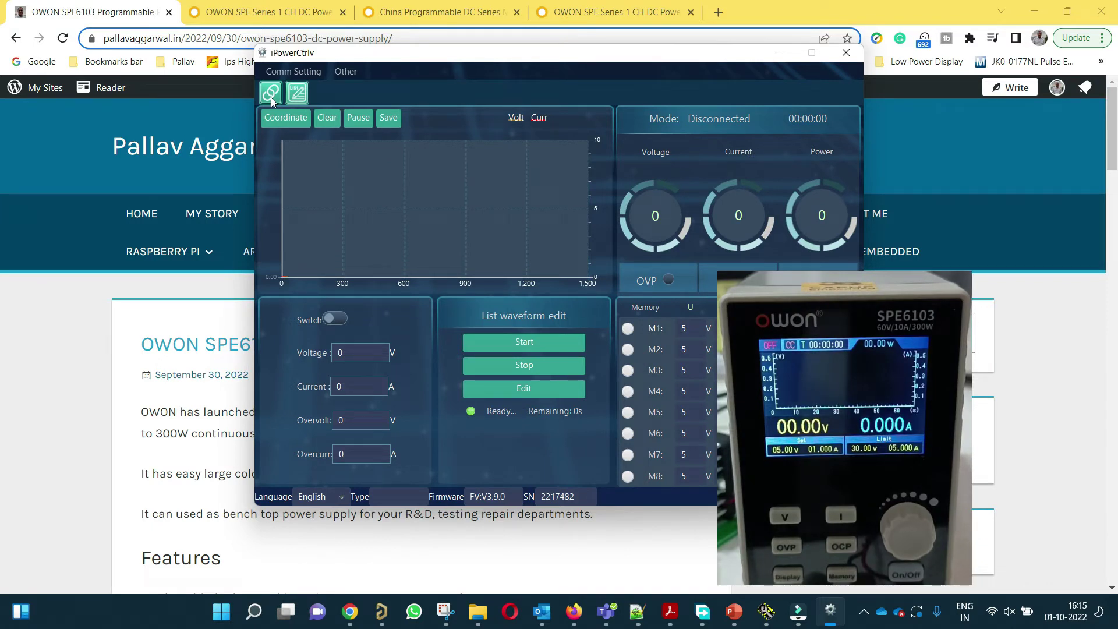
pyautogui.click(271, 94)
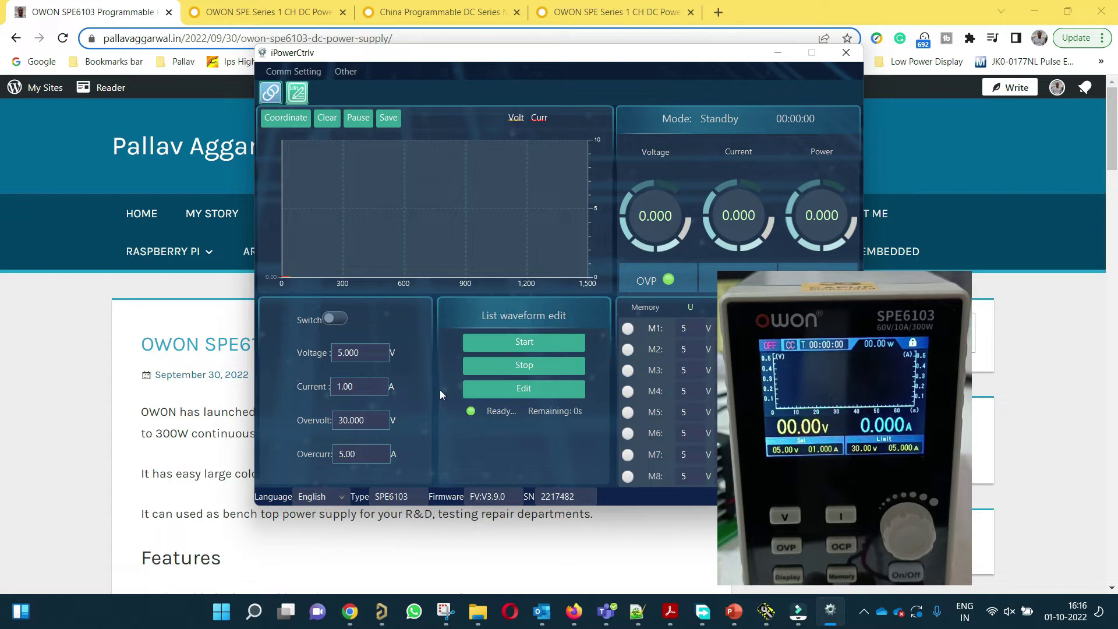
# Examine the voltage, current, overvoltage and overcurrent settings read from the connected power supply.
pyautogui.click(374, 351)
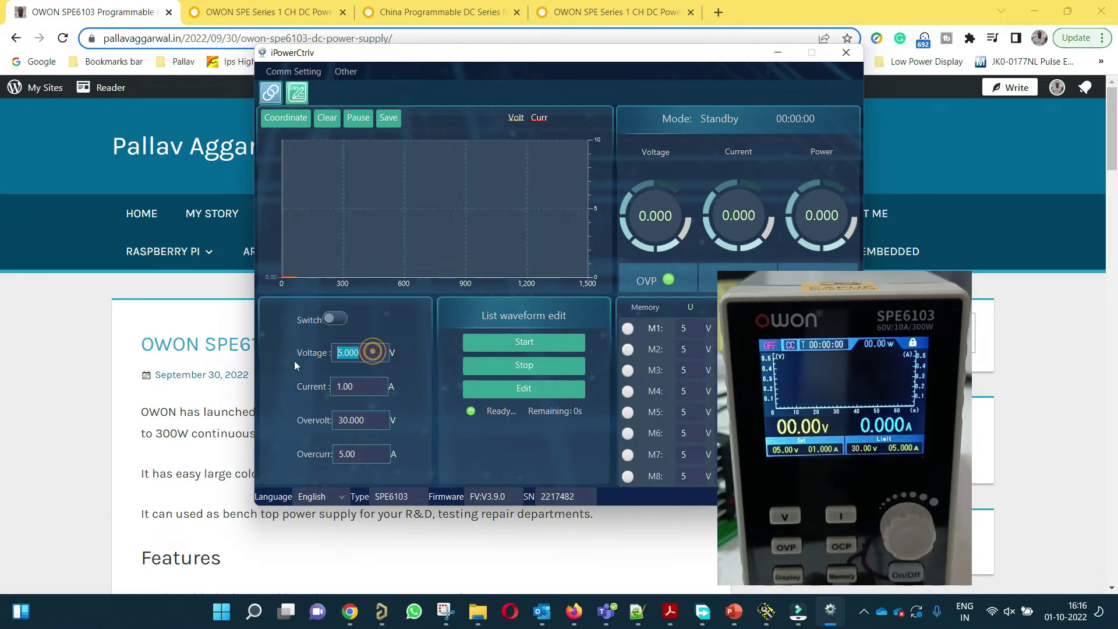
pyautogui.click(366, 387)
pyautogui.moveTo(367, 386); pyautogui.dragTo(326, 386)
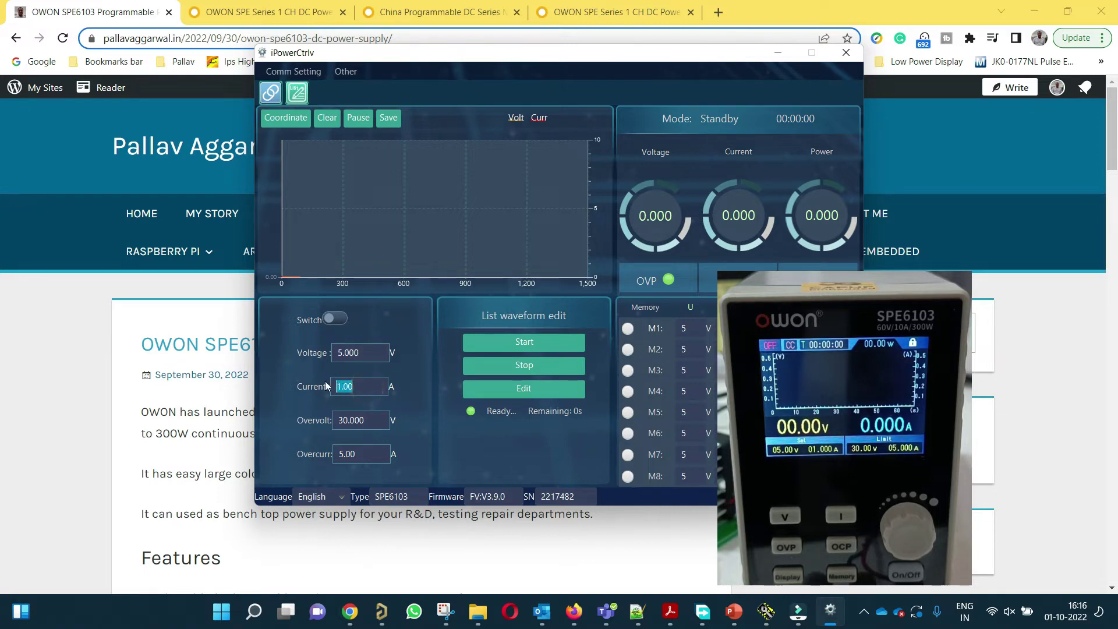
pyautogui.moveTo(381, 423); pyautogui.dragTo(326, 419)
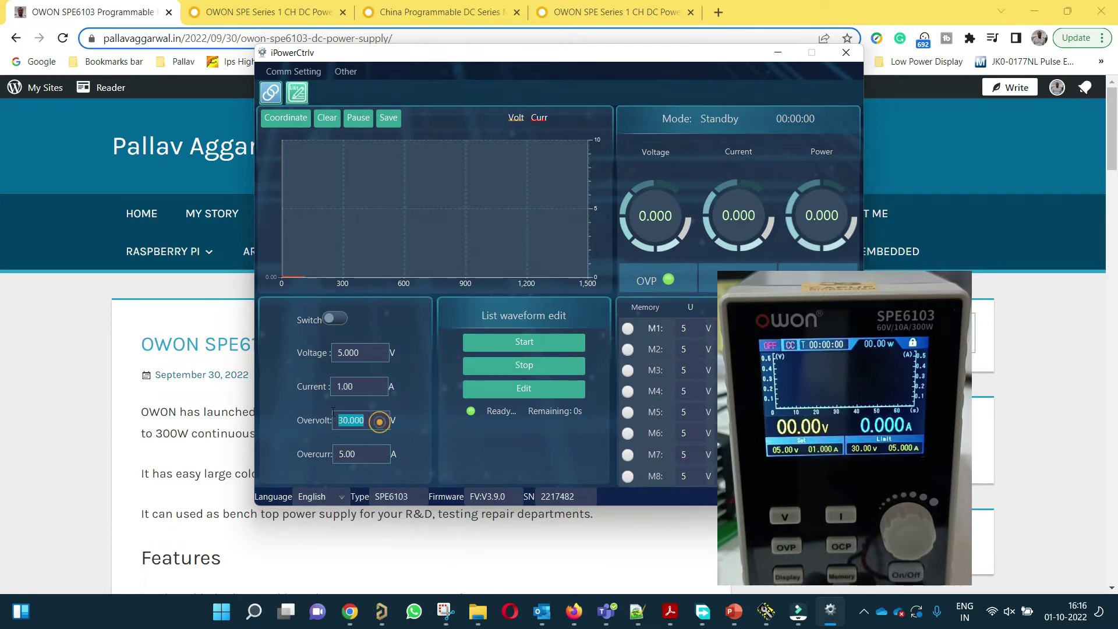
pyautogui.moveTo(381, 456); pyautogui.dragTo(312, 447)
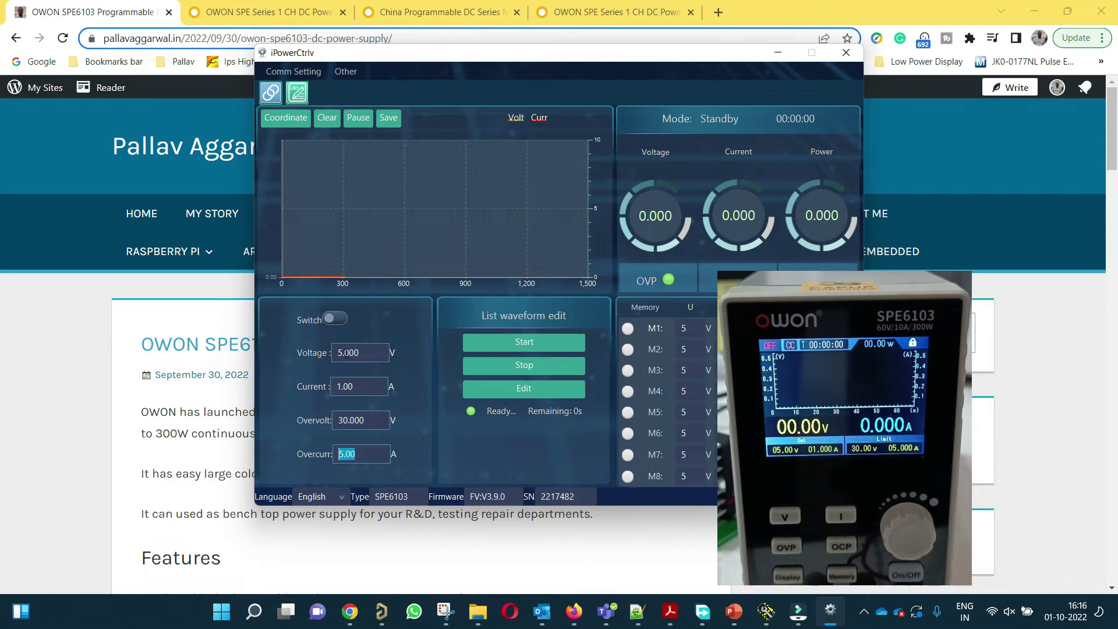
# Switch on the power supply output and set its voltage to 6 V.
pyautogui.click(335, 320)
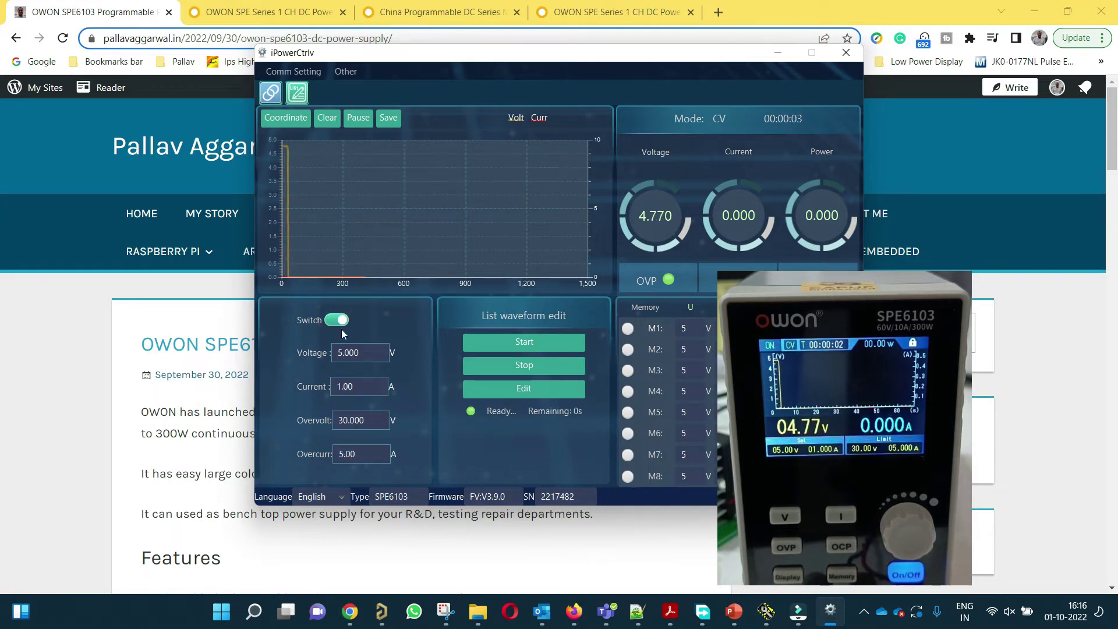
pyautogui.moveTo(372, 354); pyautogui.dragTo(283, 346)
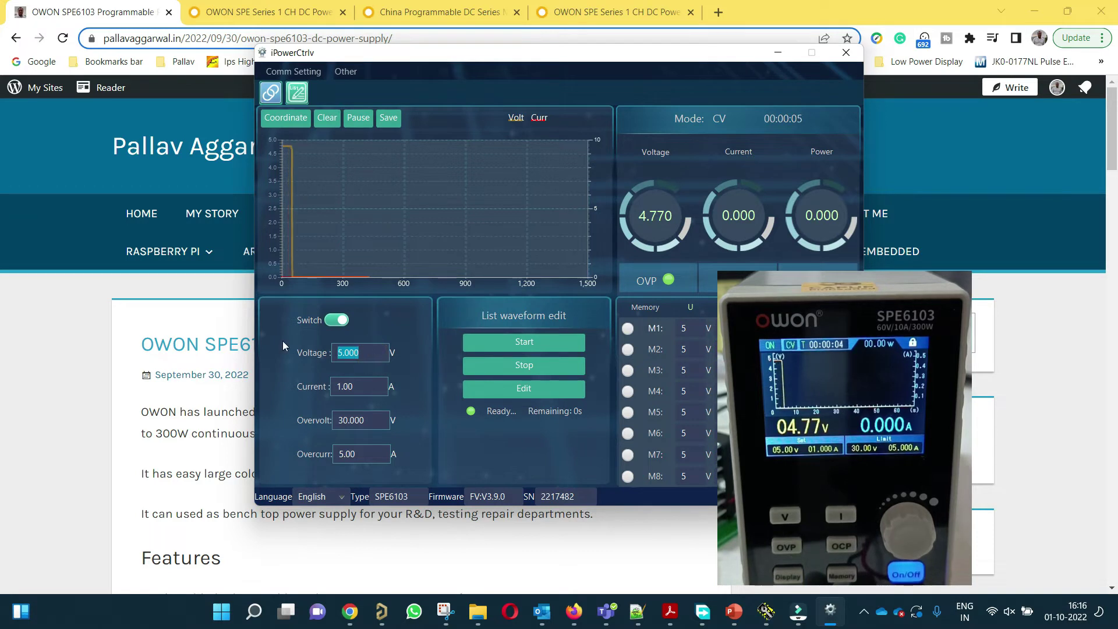
pyautogui.write('6')
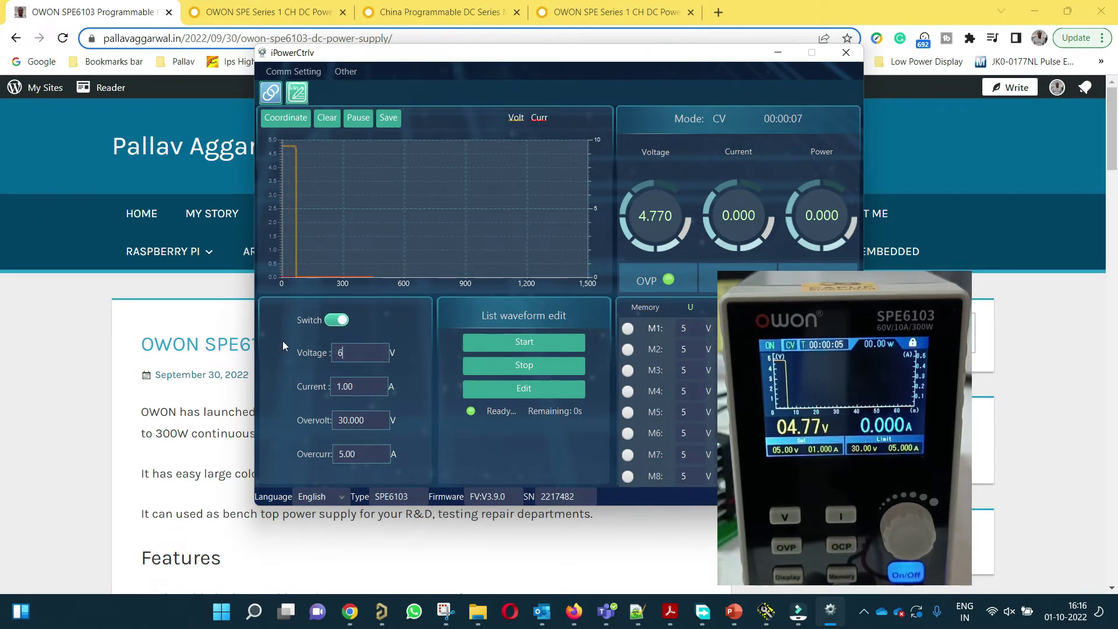
pyautogui.press('Return')
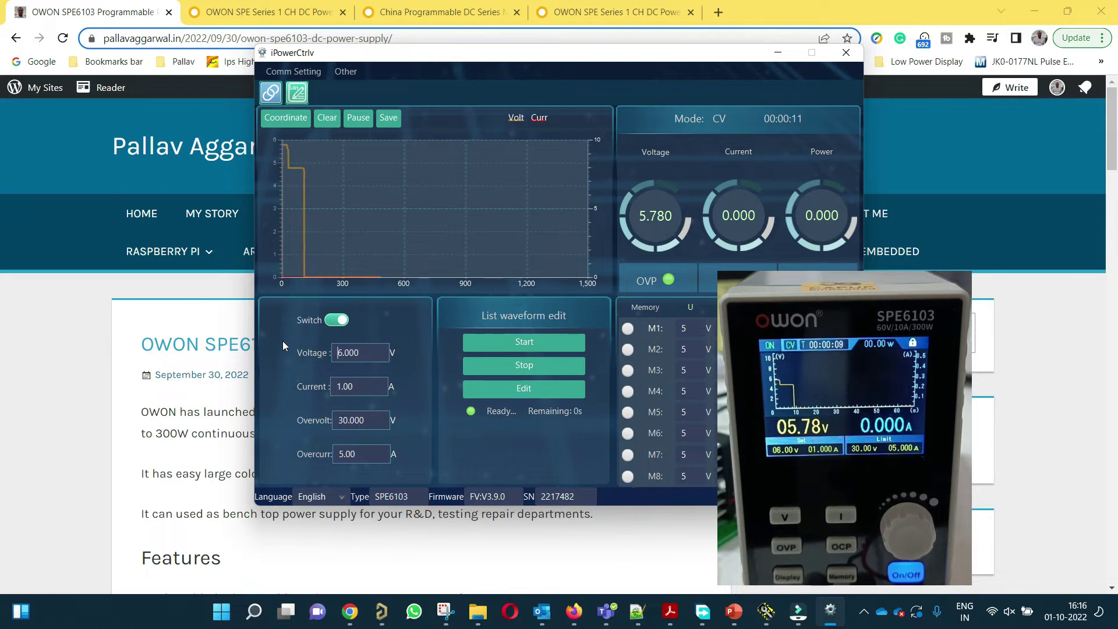
# Set the output voltage to 7.500 V and the current to 2.00 A.
pyautogui.doubleClick(369, 351)
pyautogui.write('7.500')
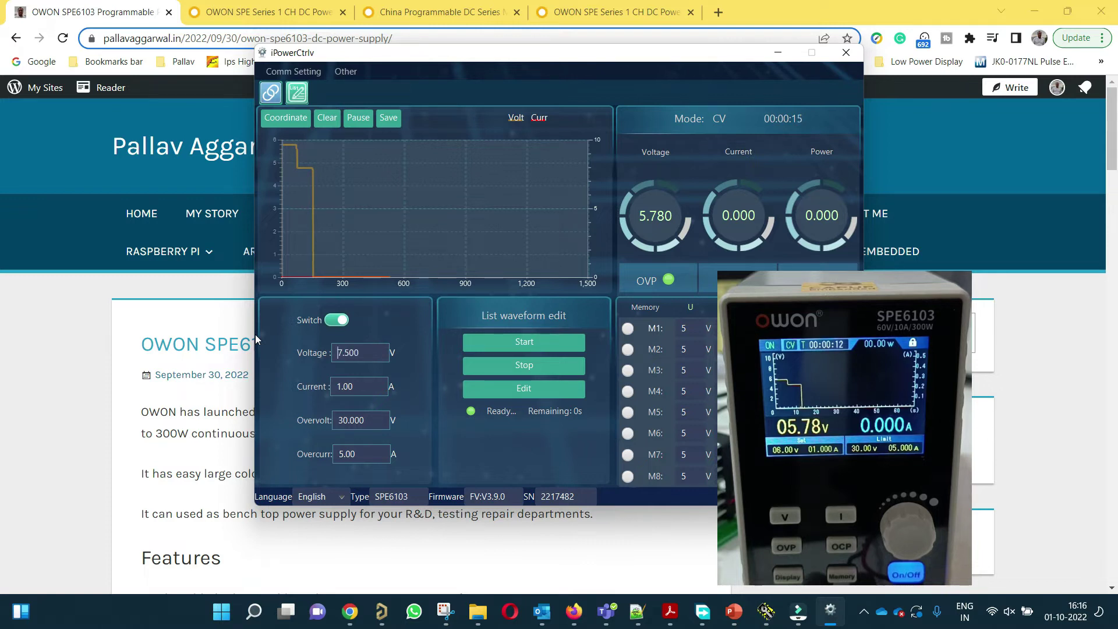
pyautogui.press('Return')
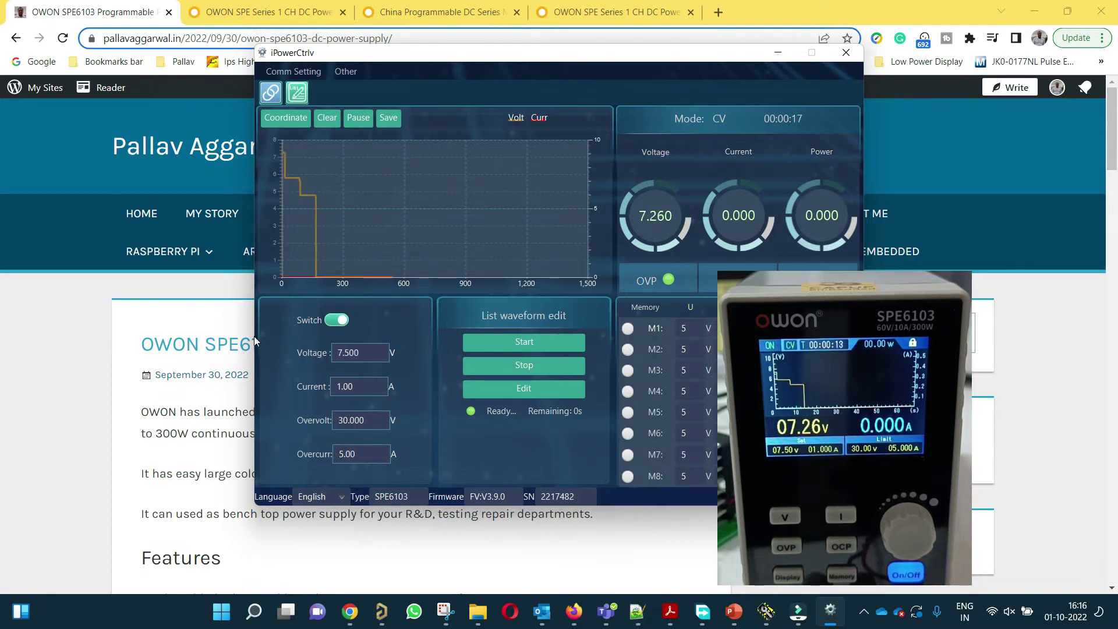
pyautogui.doubleClick(349, 385)
pyautogui.write('2.00')
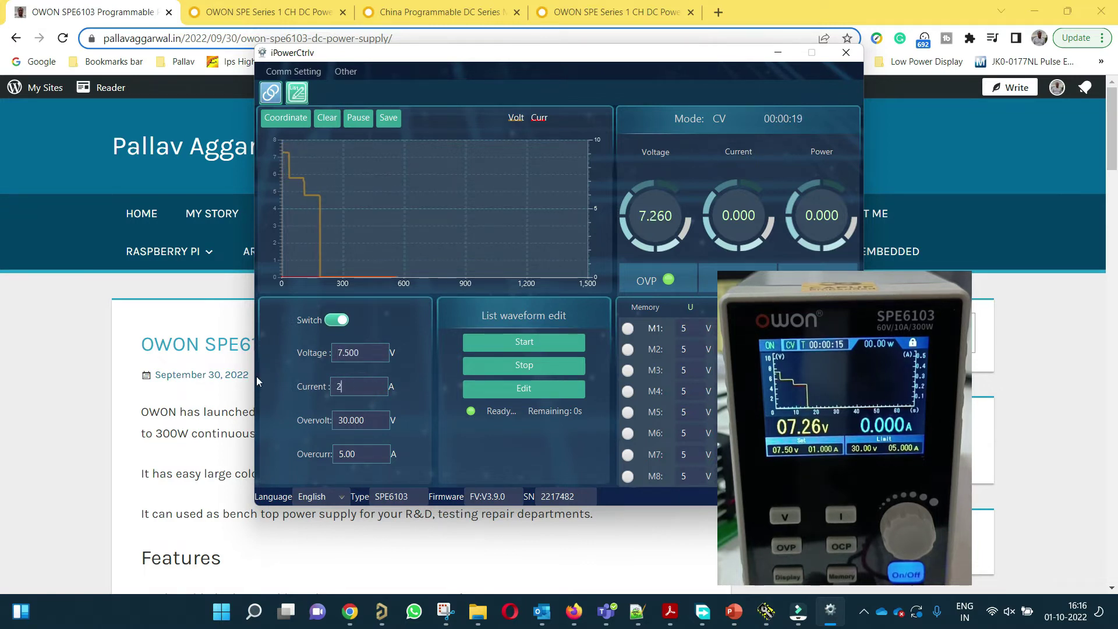
pyautogui.press('Return')
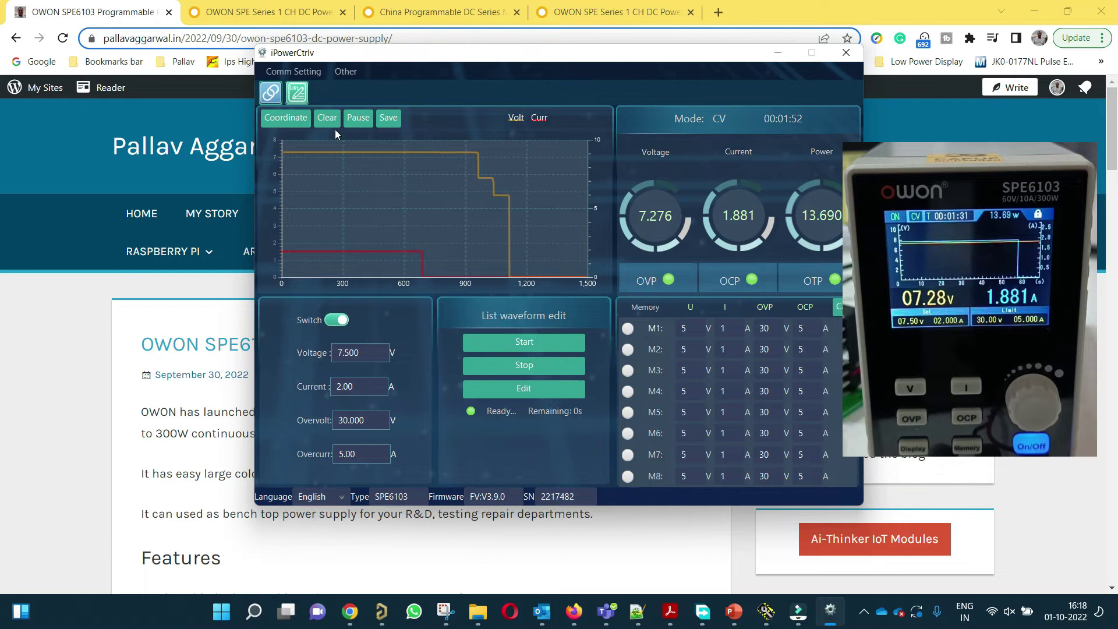
# Examine the device type, firmware version and serial number of the connected supply.
pyautogui.doubleClick(392, 496)
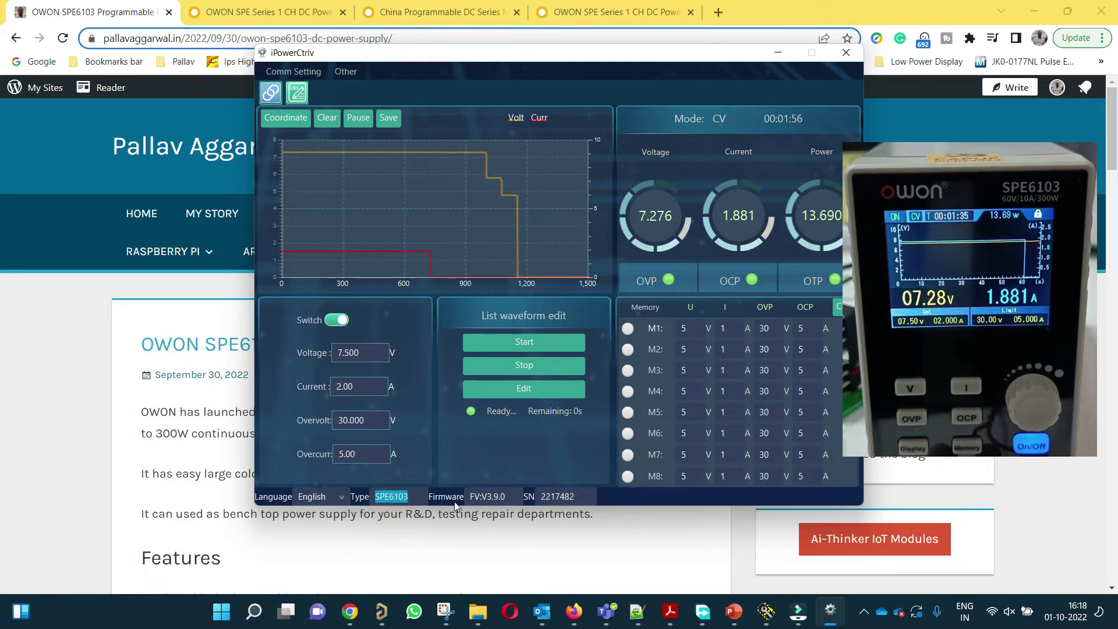
pyautogui.doubleClick(509, 495)
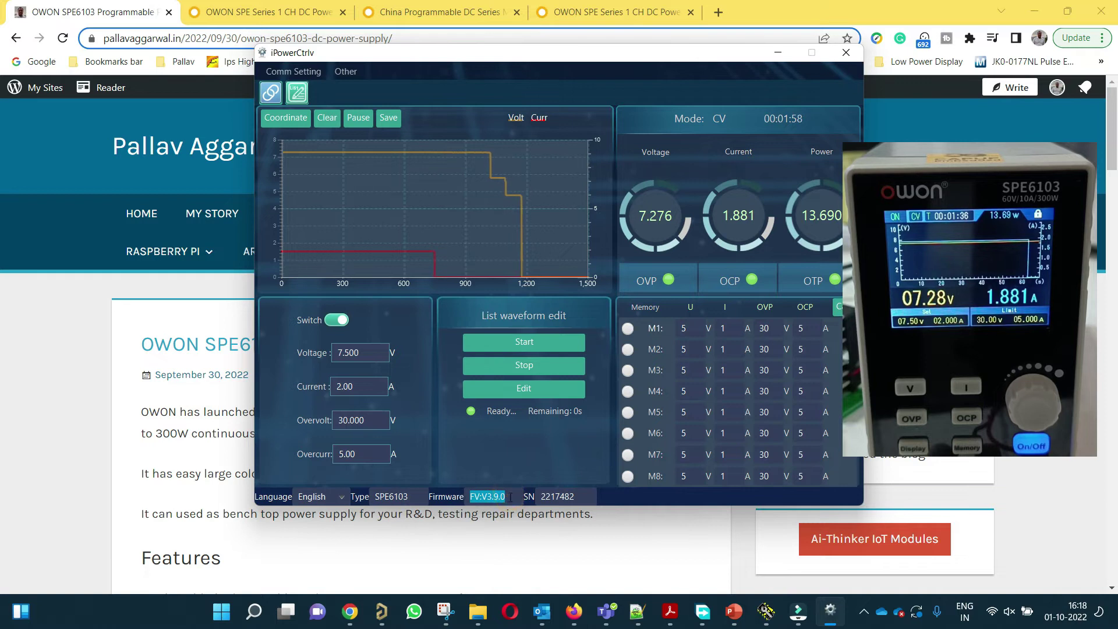
pyautogui.doubleClick(580, 496)
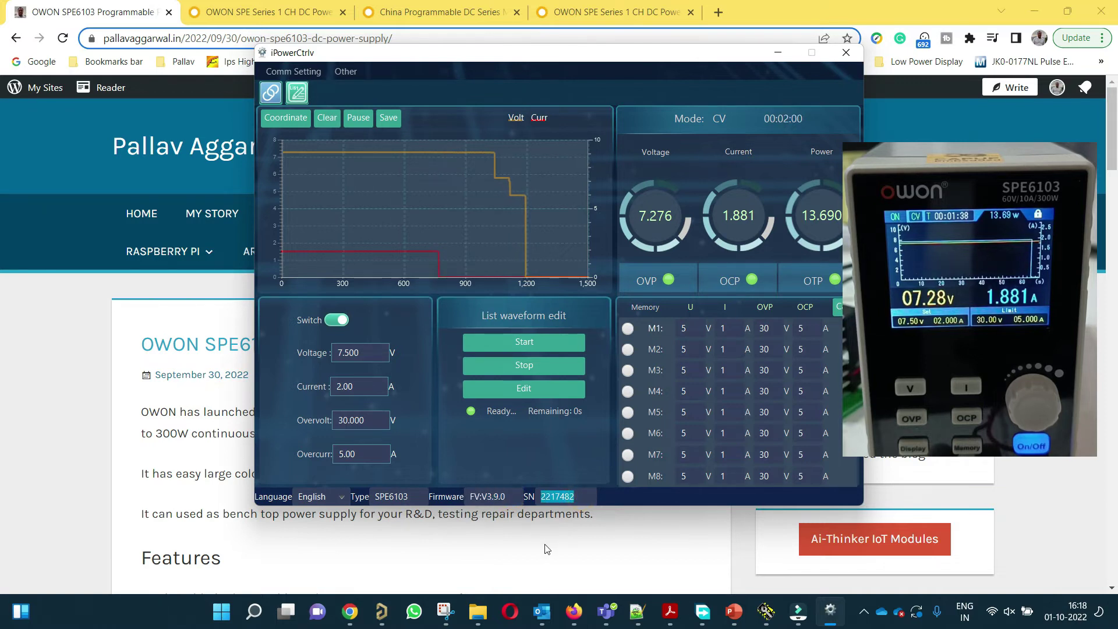
pyautogui.click(580, 501)
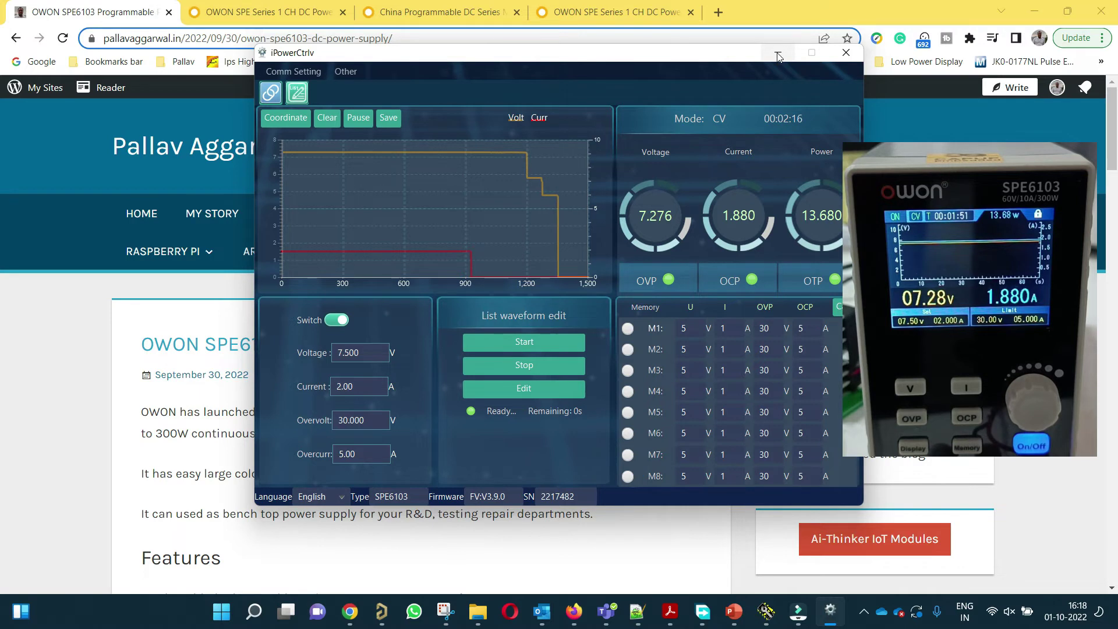
# Close iPowerCtrlv, switch to the Hercules SETUP utility and move its window aside to uncover the blog article.
pyautogui.click(851, 59)
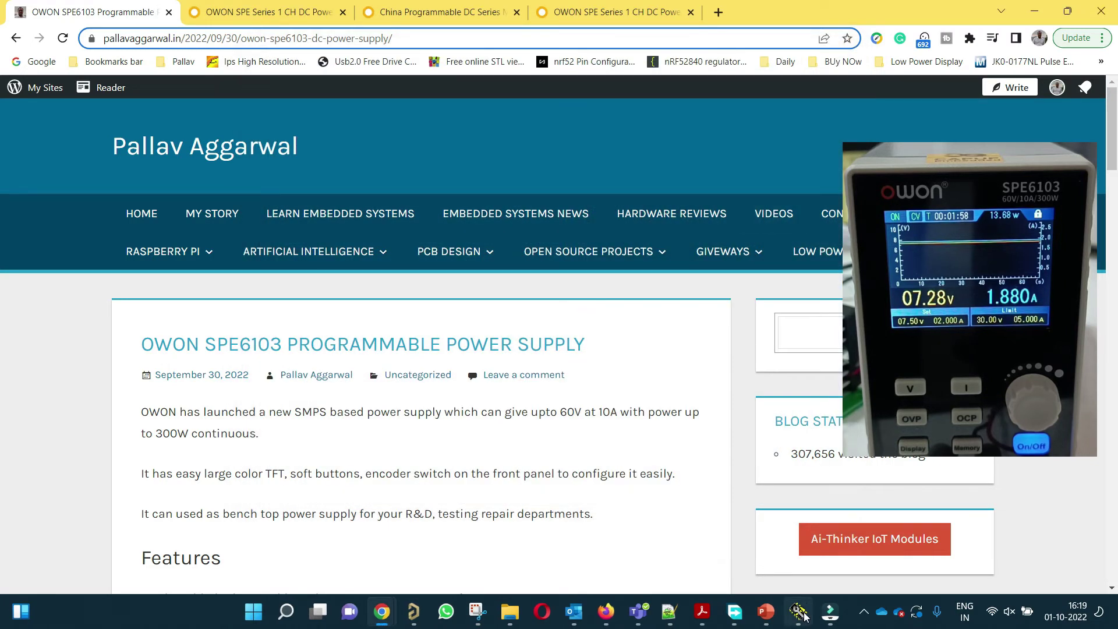
pyautogui.click(799, 611)
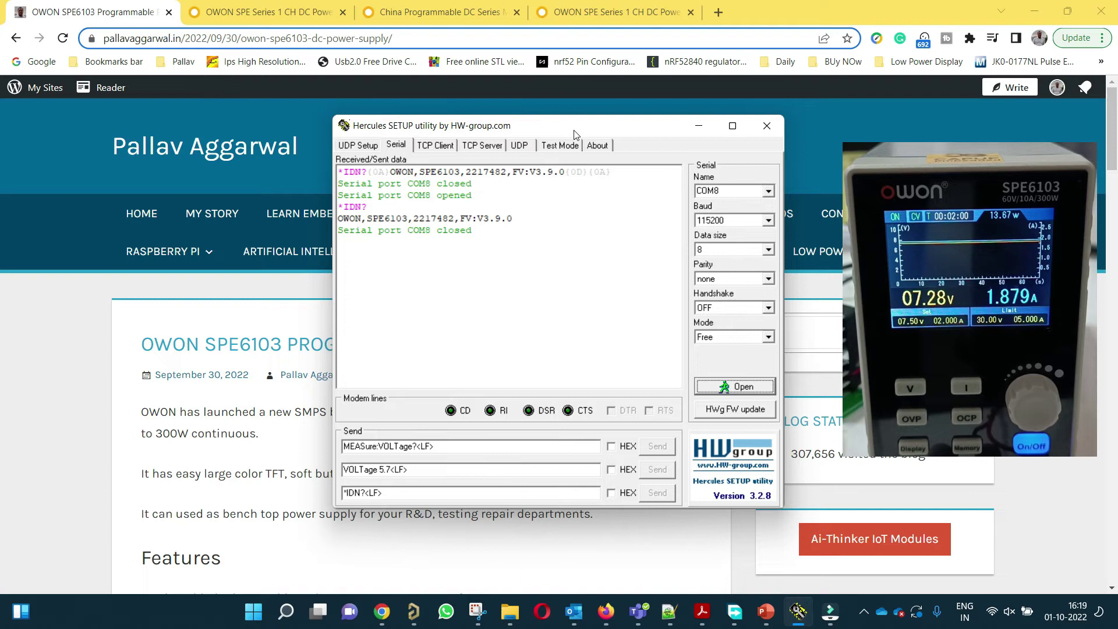
pyautogui.moveTo(579, 128); pyautogui.dragTo(857, 138)
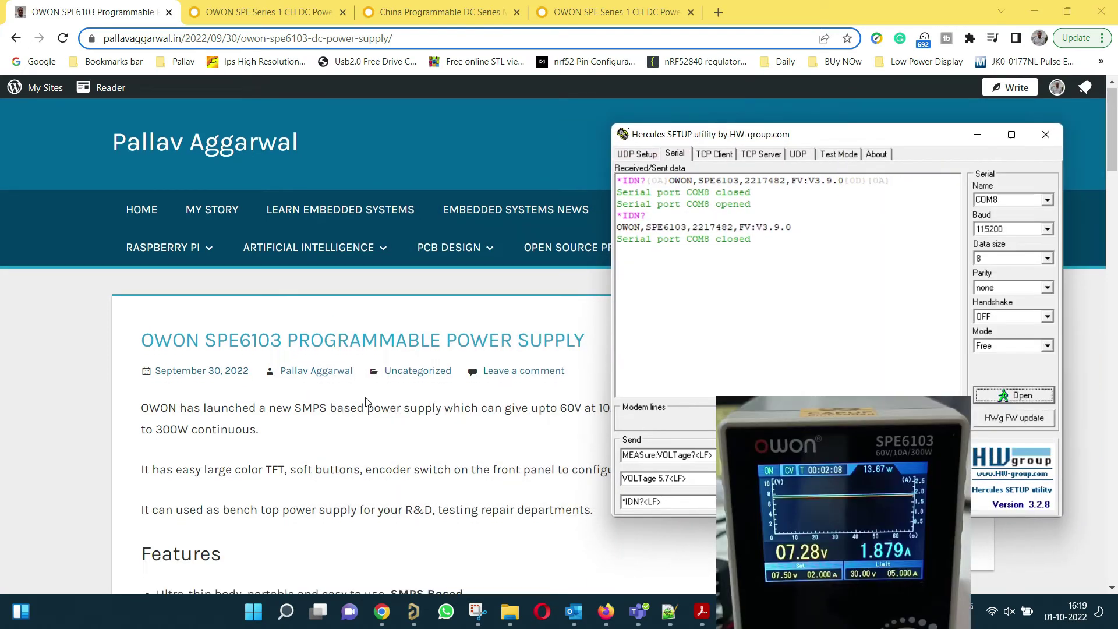
# Switch to the browser, search the blog for spe6103 and open the OWON SPE6103 Programmable Power Supply article.
pyautogui.scroll(-3, 367, 401)
pyautogui.scroll(2, 367, 402)
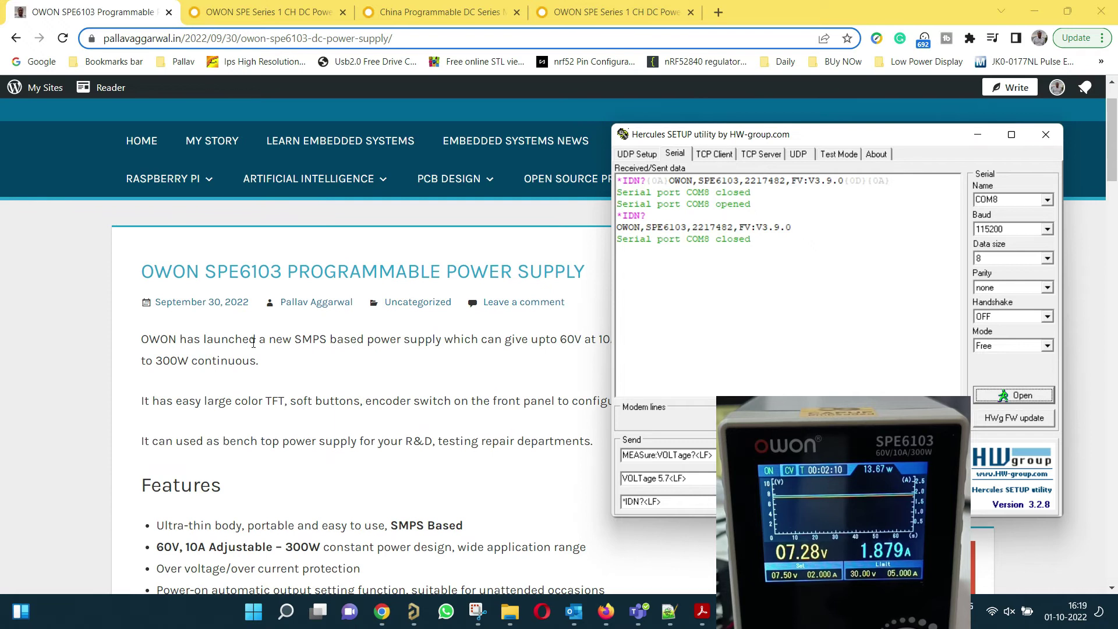
pyautogui.moveTo(139, 272); pyautogui.dragTo(288, 270)
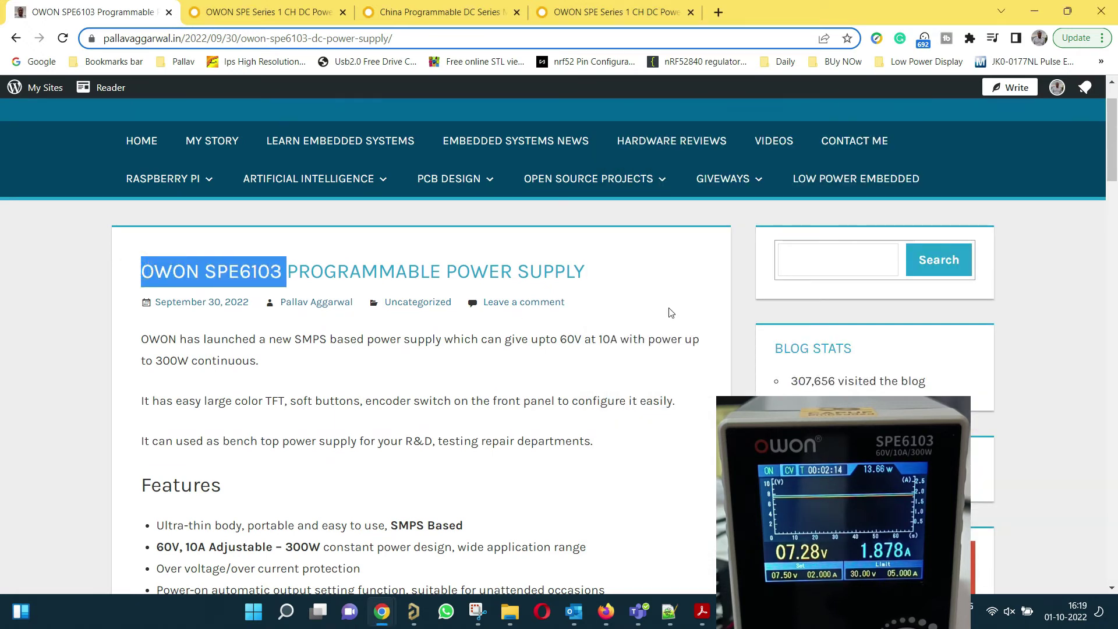
pyautogui.scroll(2, 619, 329)
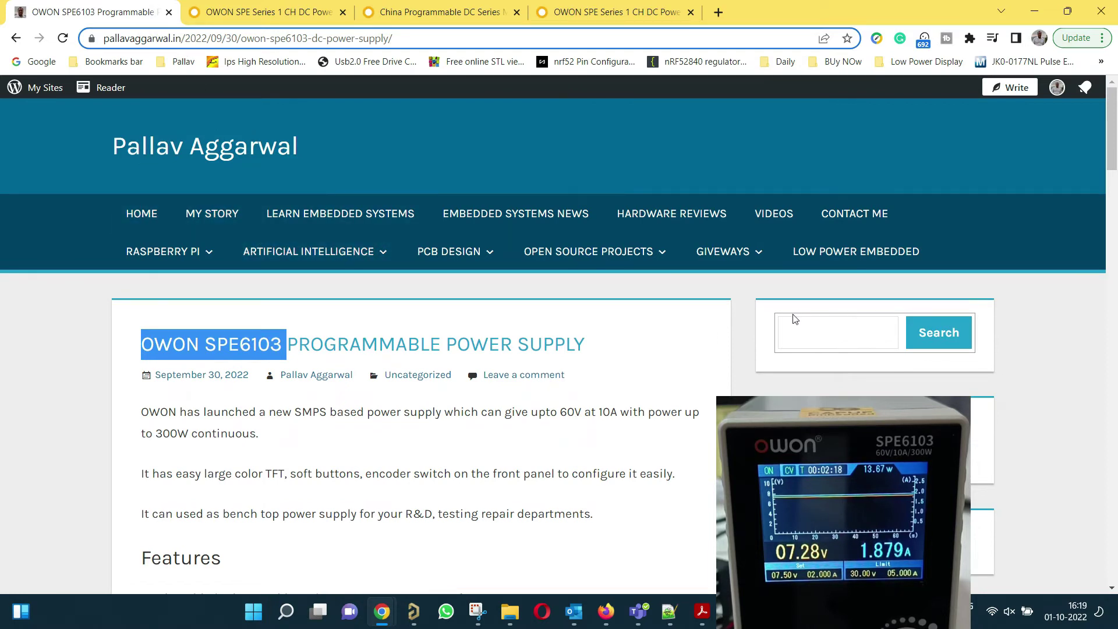
pyautogui.click(804, 335)
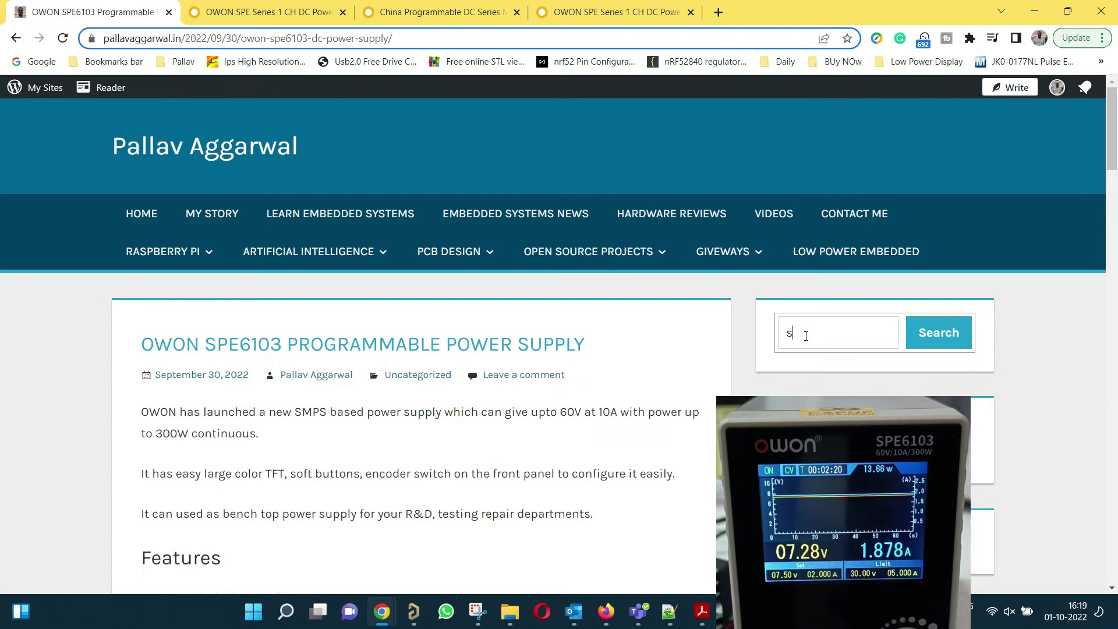
pyautogui.write('pe6103')
pyautogui.press('Return')
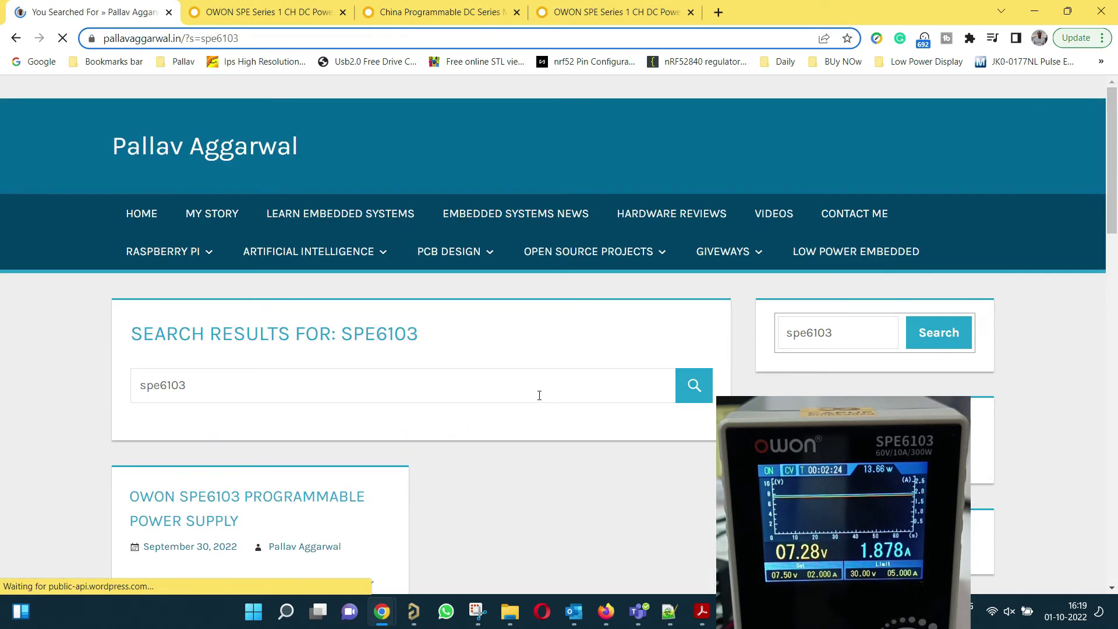
pyautogui.scroll(-3, 539, 395)
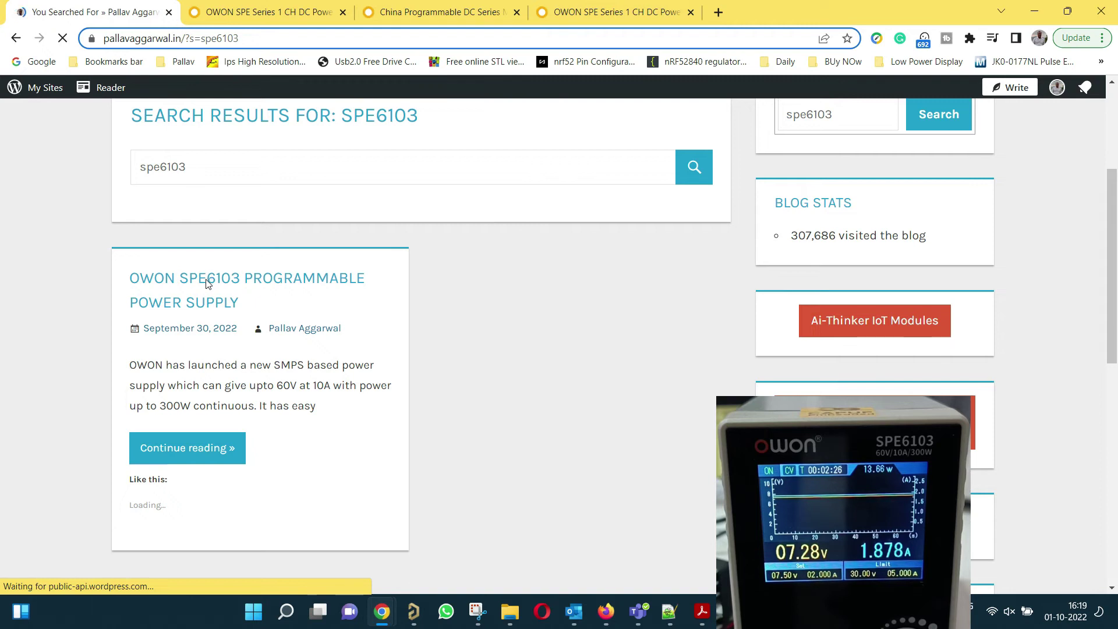
pyautogui.click(207, 300)
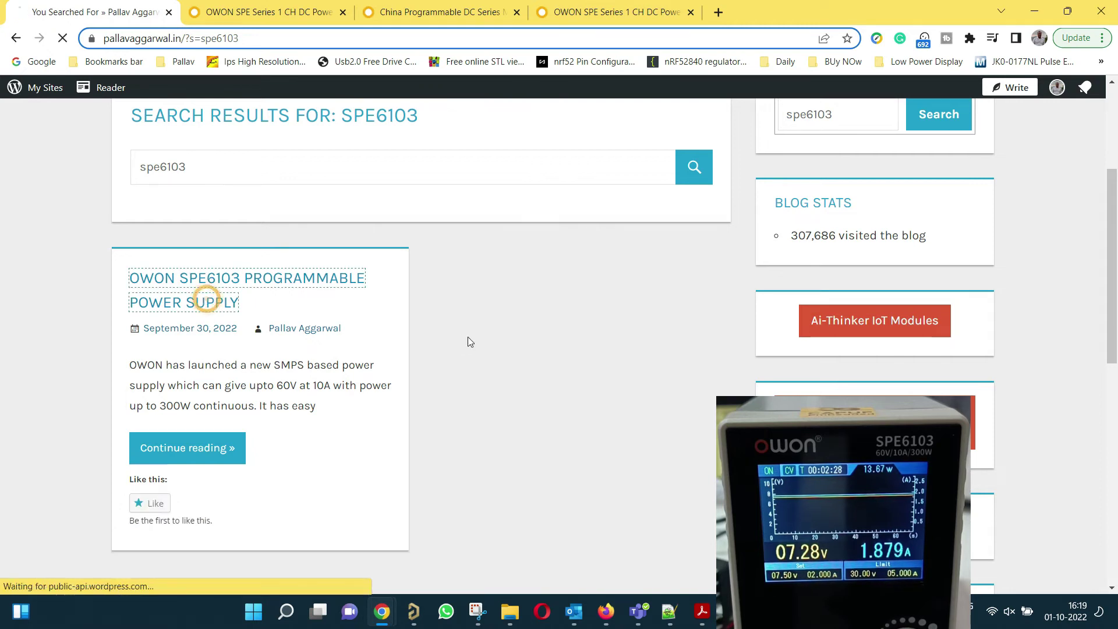
# Examine the article's SCPI USB/Serial Commands section for the baud rate, the *IDN? command and the required line-ending character.
pyautogui.scroll(-10, 482, 309)
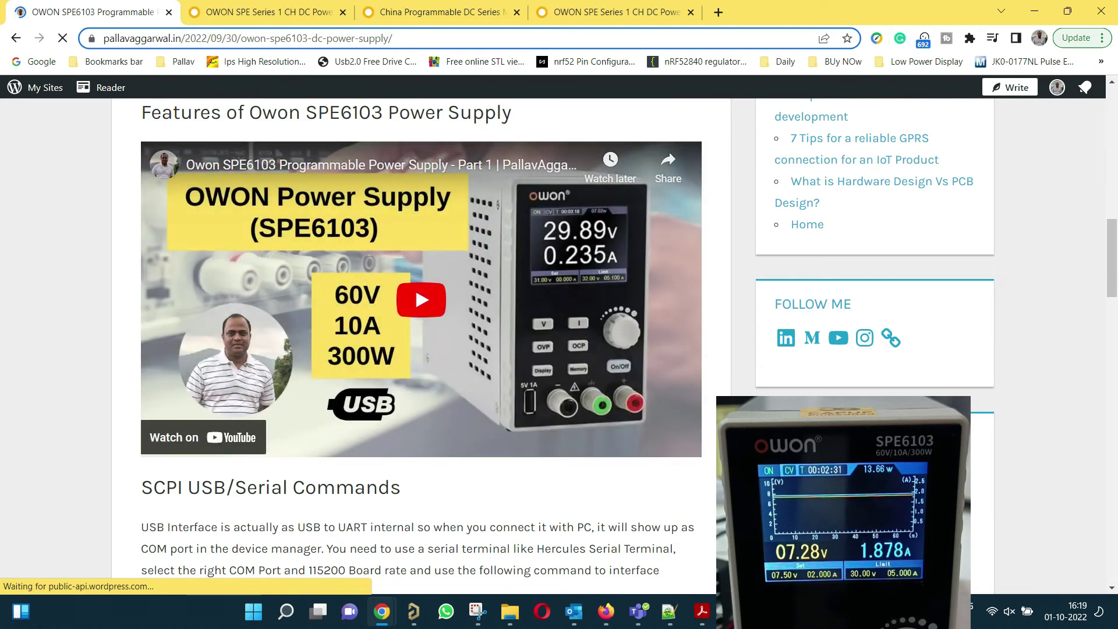
pyautogui.scroll(-15, 549, 316)
pyautogui.scroll(8, 545, 309)
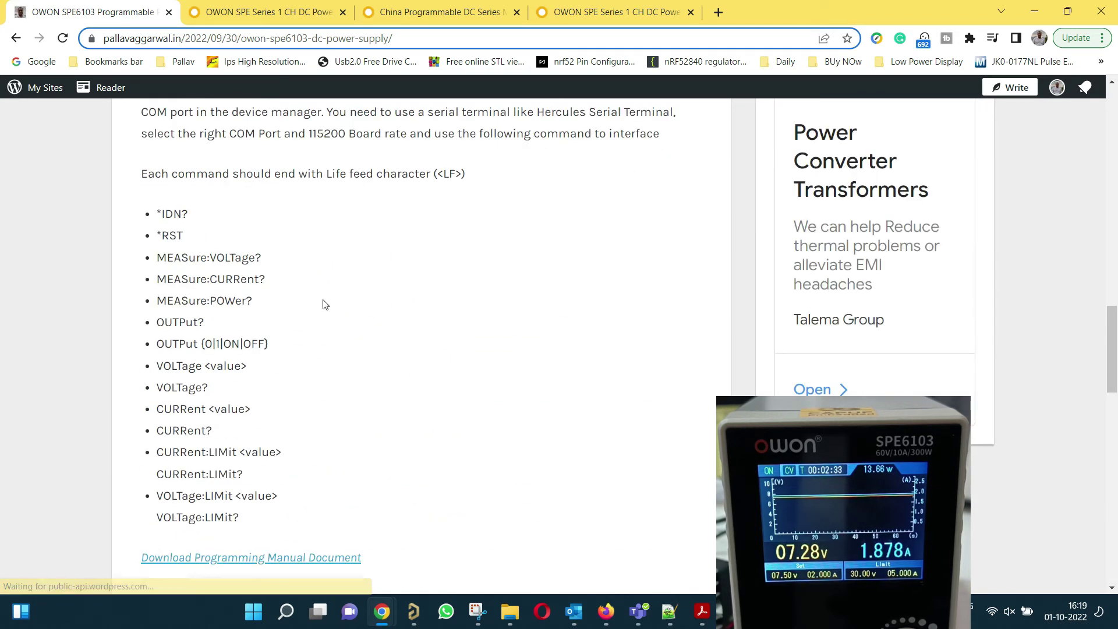
pyautogui.scroll(1, 242, 297)
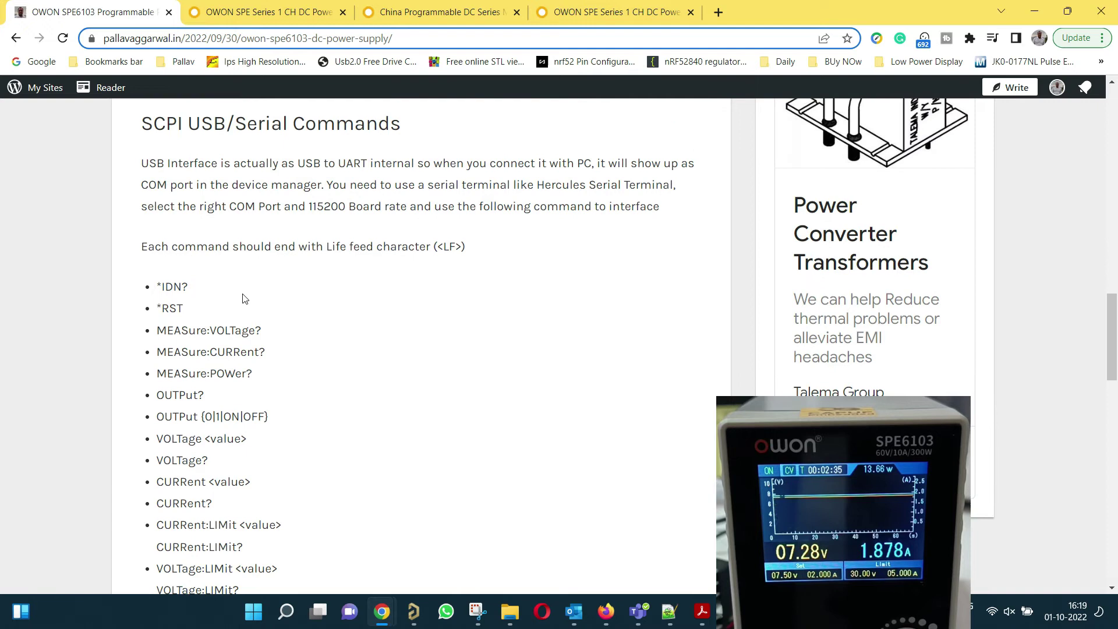
pyautogui.scroll(-1, 245, 300)
pyautogui.scroll(1, 247, 301)
pyautogui.moveTo(307, 209); pyautogui.dragTo(348, 209)
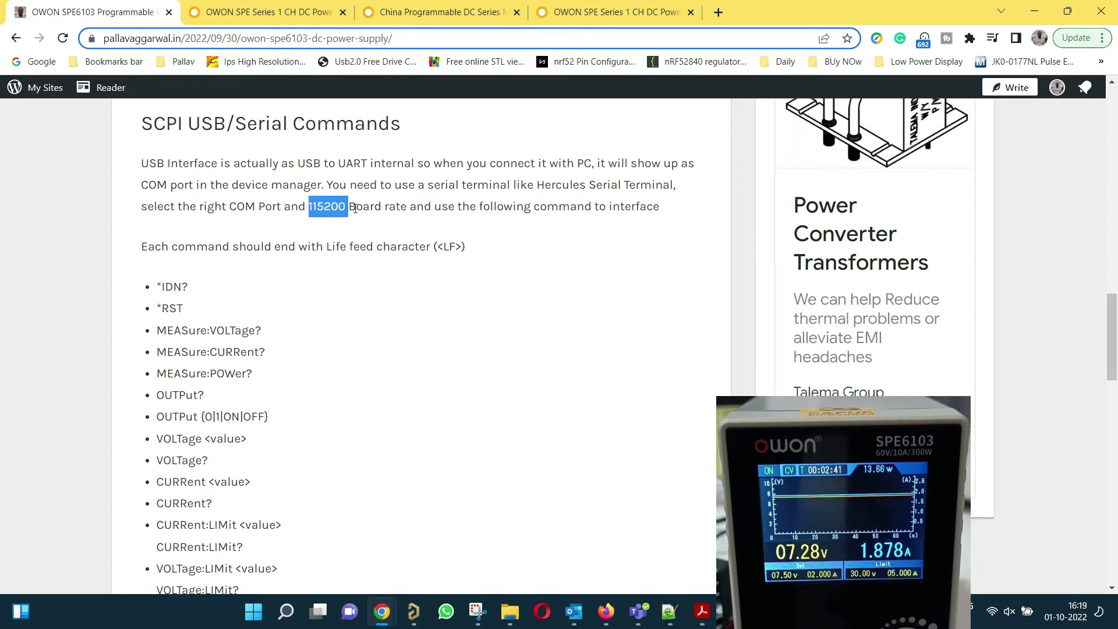
pyautogui.scroll(-1, 361, 211)
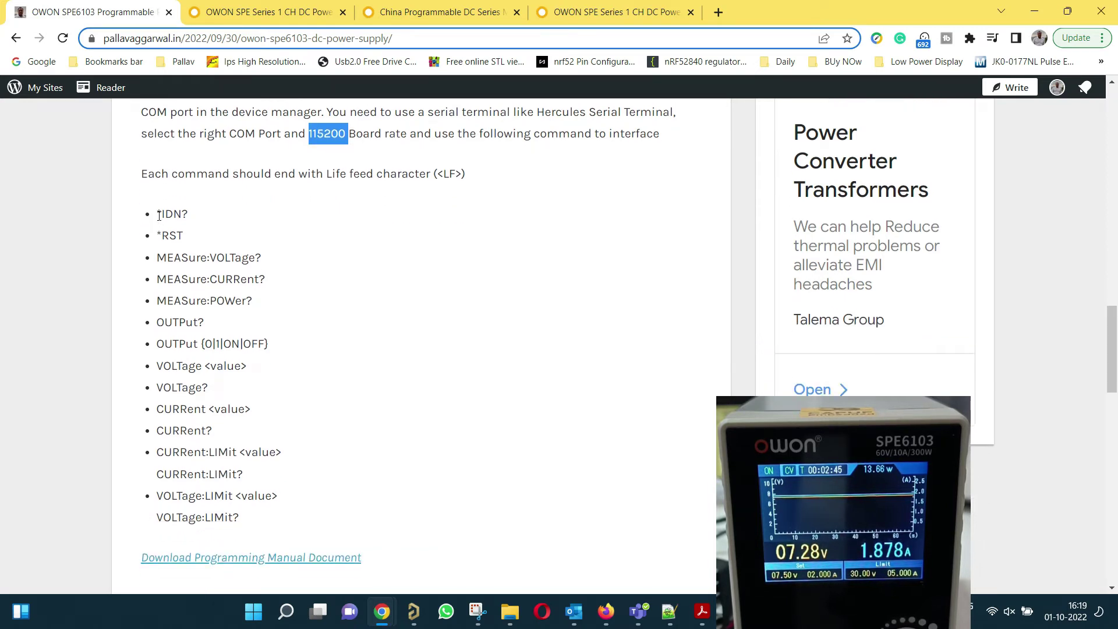
pyautogui.moveTo(157, 215); pyautogui.dragTo(189, 215)
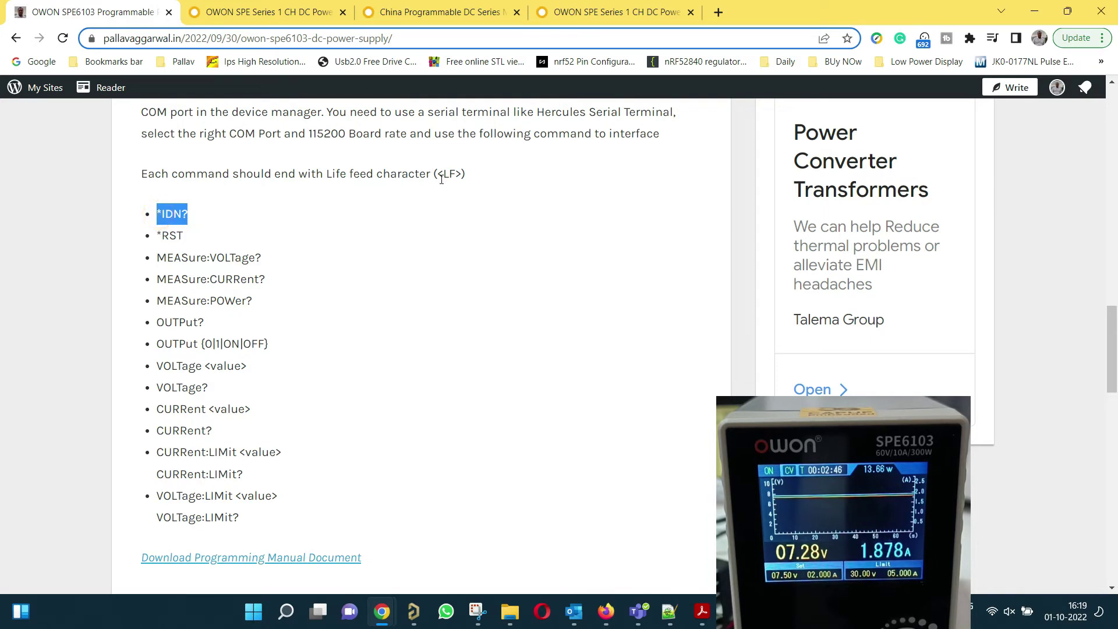
pyautogui.moveTo(437, 174)
pyautogui.mouseDown()
pyautogui.moveTo(463, 174)
pyautogui.moveTo(438, 173)
pyautogui.mouseUp()
pyautogui.click(460, 175)
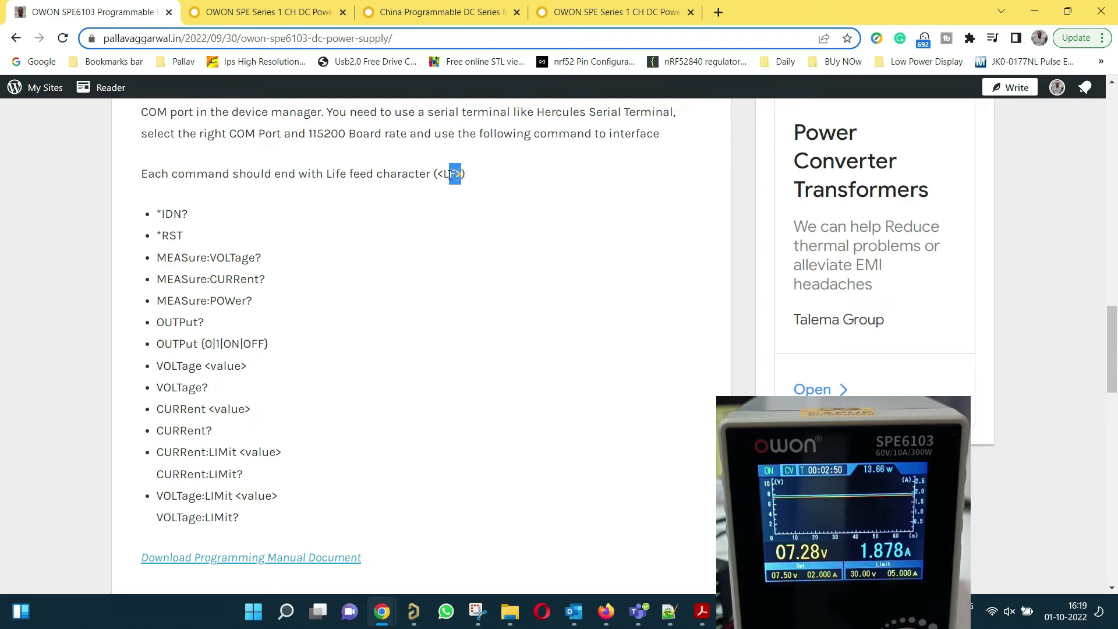
pyautogui.click(463, 190)
# Switch to Hercules and remove the MEASure:VOLTage? command from the first send line, keeping only <LF>.
pyautogui.hotkey('alt', 'Tab')
pyautogui.moveTo(874, 132); pyautogui.dragTo(672, 136)
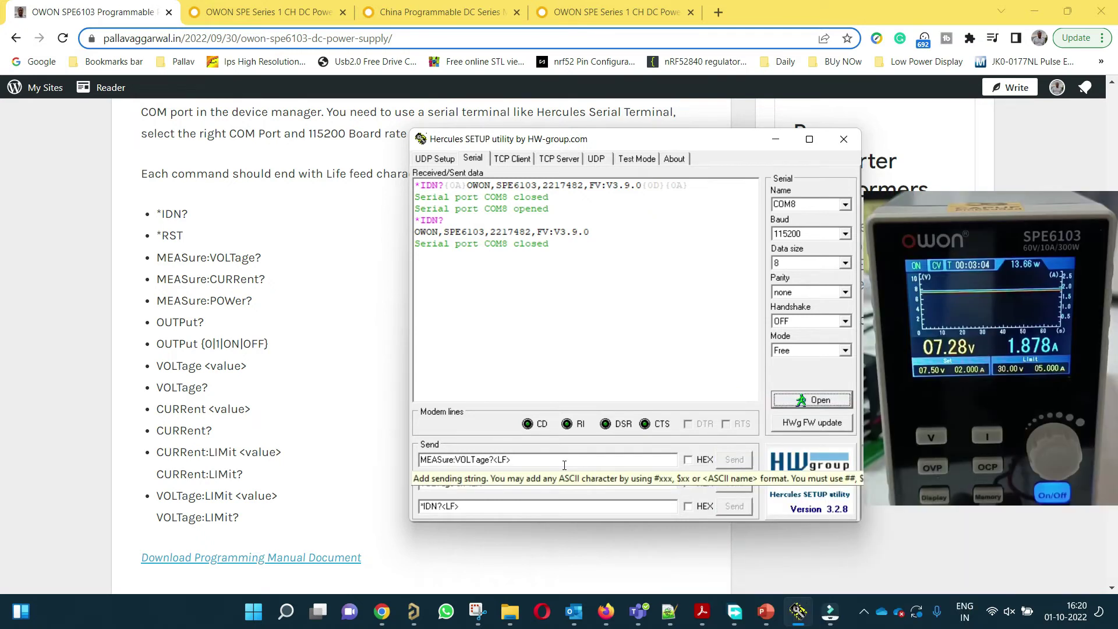
pyautogui.click(565, 464)
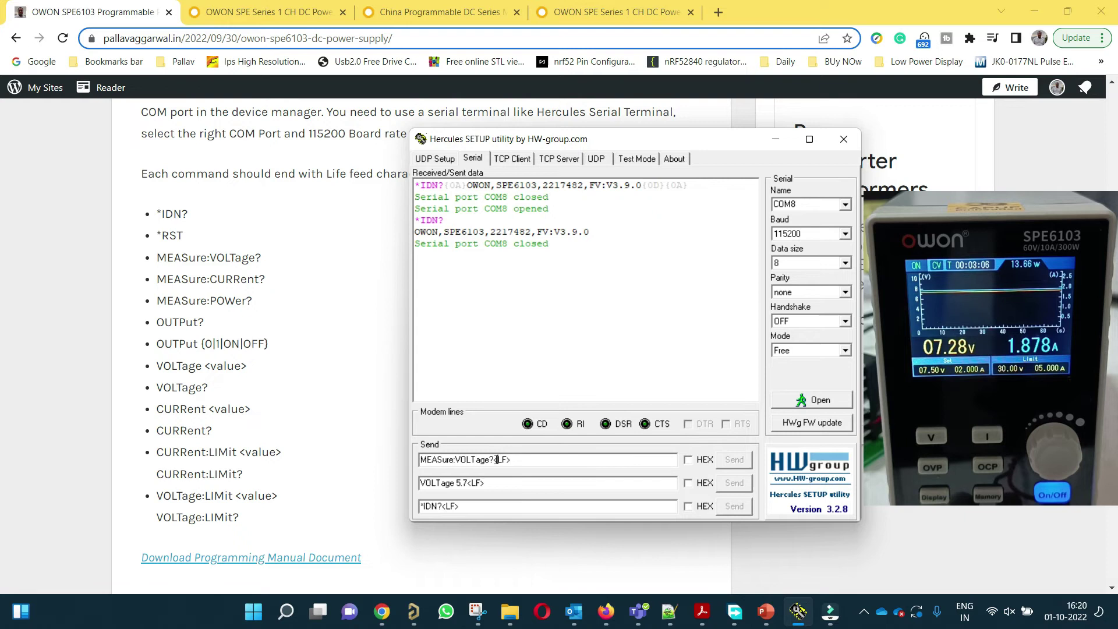
pyautogui.moveTo(498, 460); pyautogui.dragTo(369, 456)
pyautogui.click(515, 459)
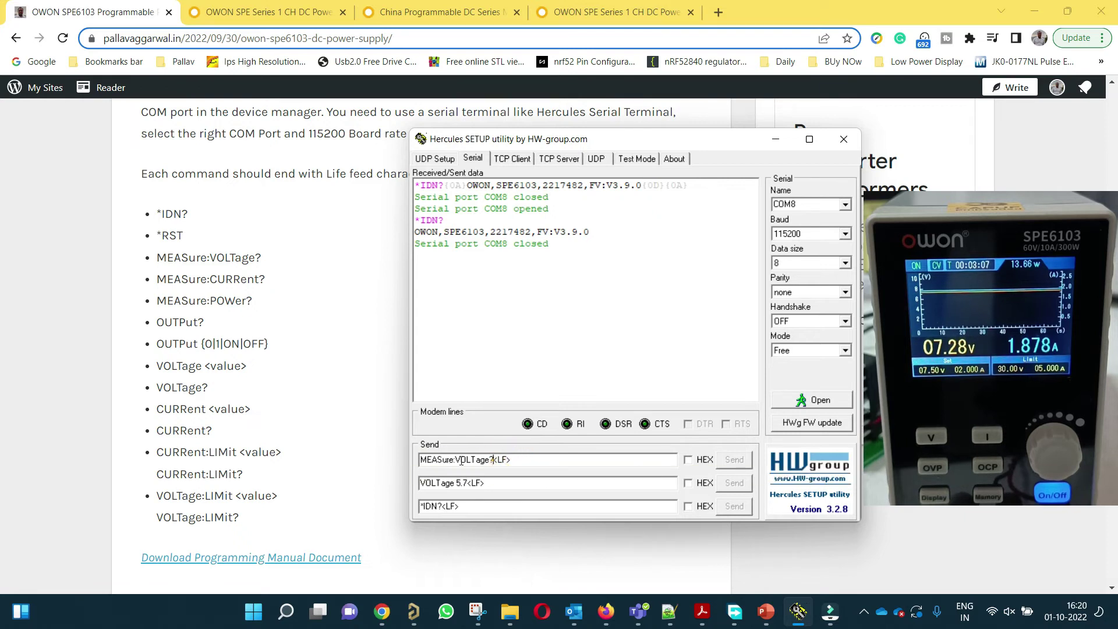
pyautogui.moveTo(493, 460); pyautogui.dragTo(432, 460)
pyautogui.press('BackSpace')
pyautogui.press('BackSpace')
pyautogui.press('BackSpace')
# Clear the received/sent data log, choose COM8 as the serial port and open the connection.
pyautogui.rightClick(569, 306)
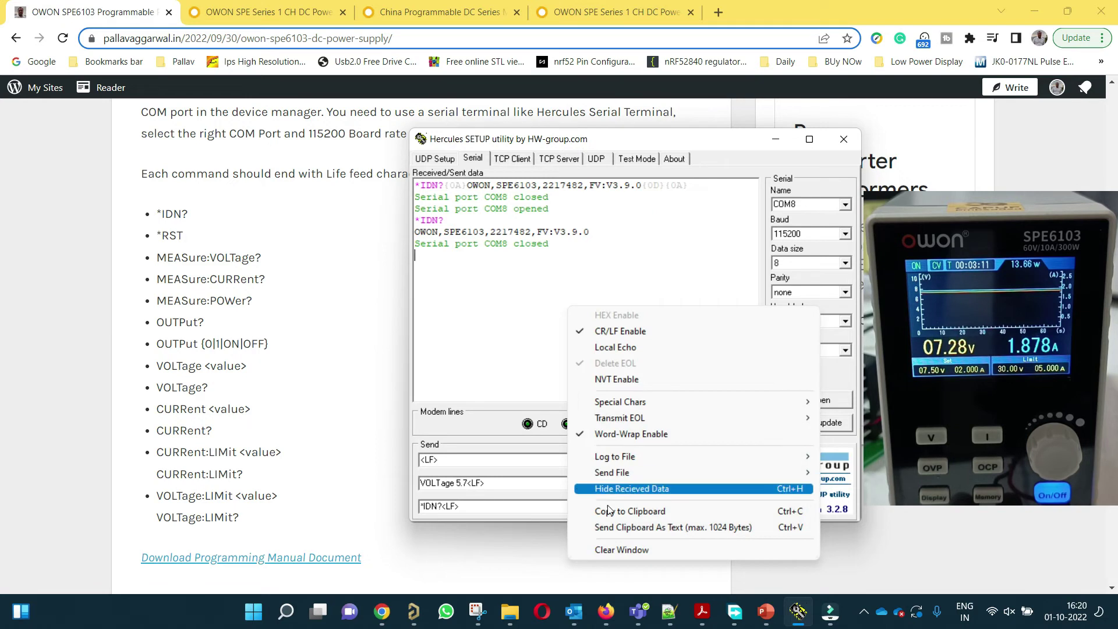
pyautogui.click(613, 548)
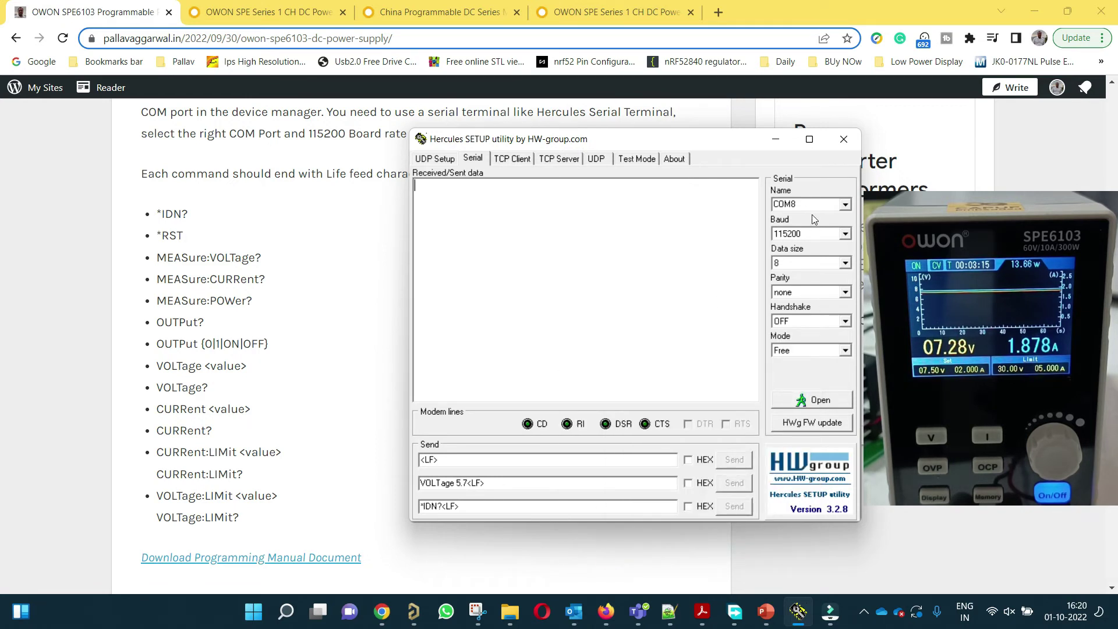
pyautogui.click(846, 205)
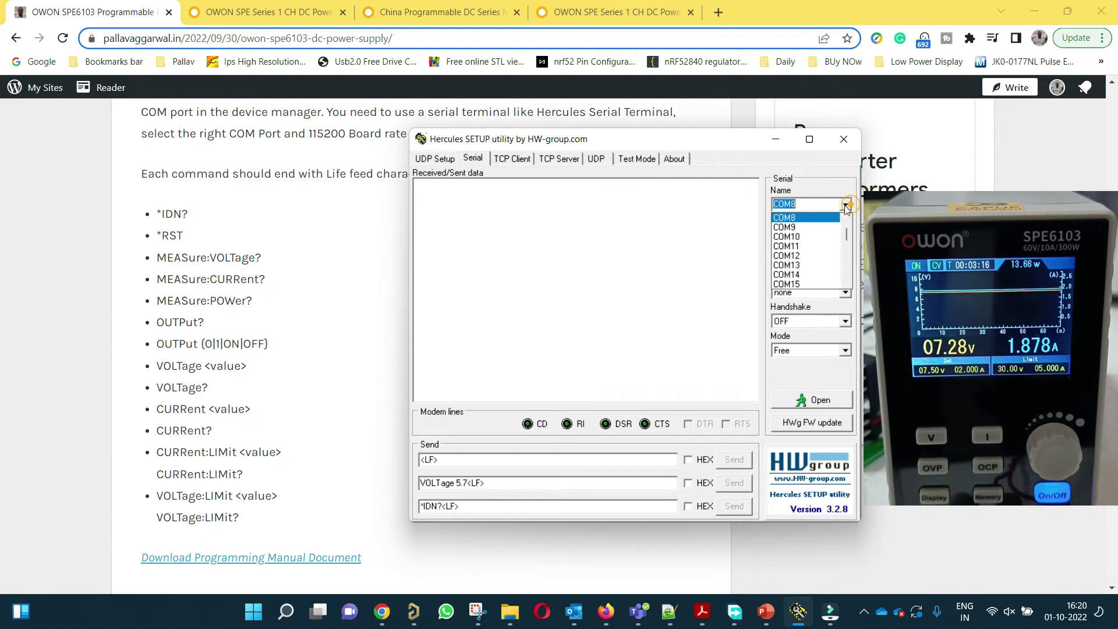
pyautogui.click(797, 218)
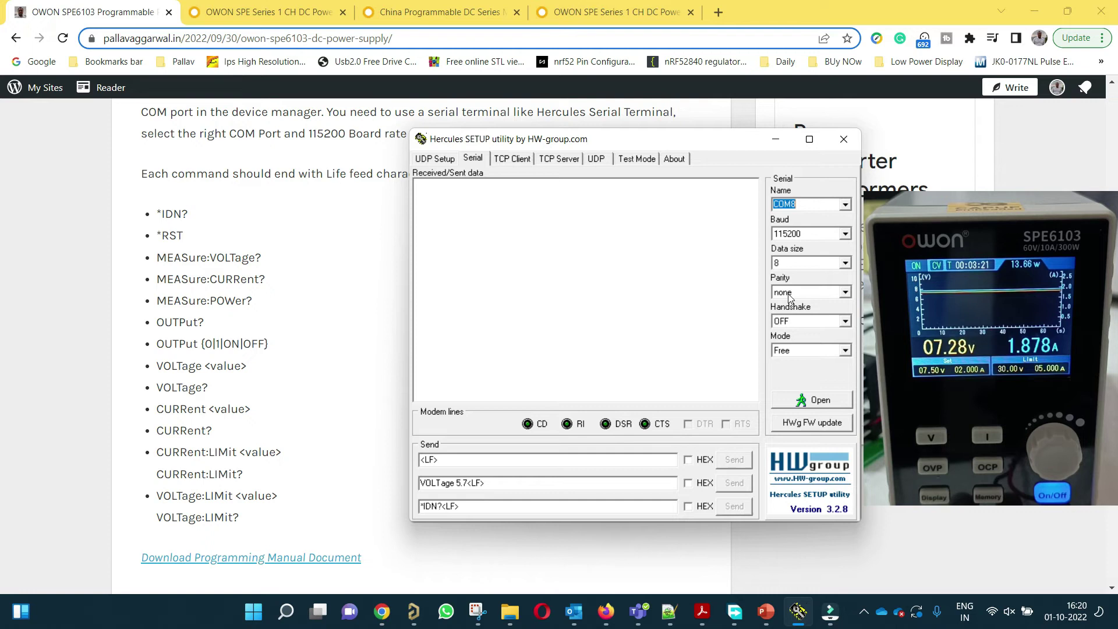
pyautogui.click(803, 403)
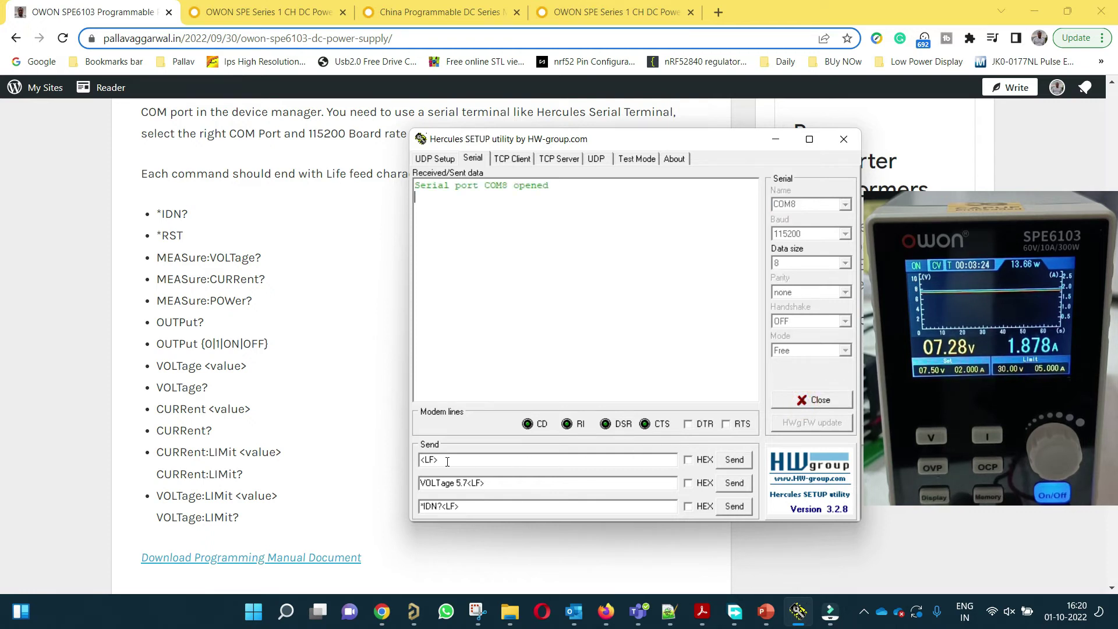
# Send *IDN?<LF> from the first send line and inspect the model and firmware parts of the reply.
pyautogui.click(422, 460)
pyautogui.write('*IDN?')
pyautogui.click(734, 460)
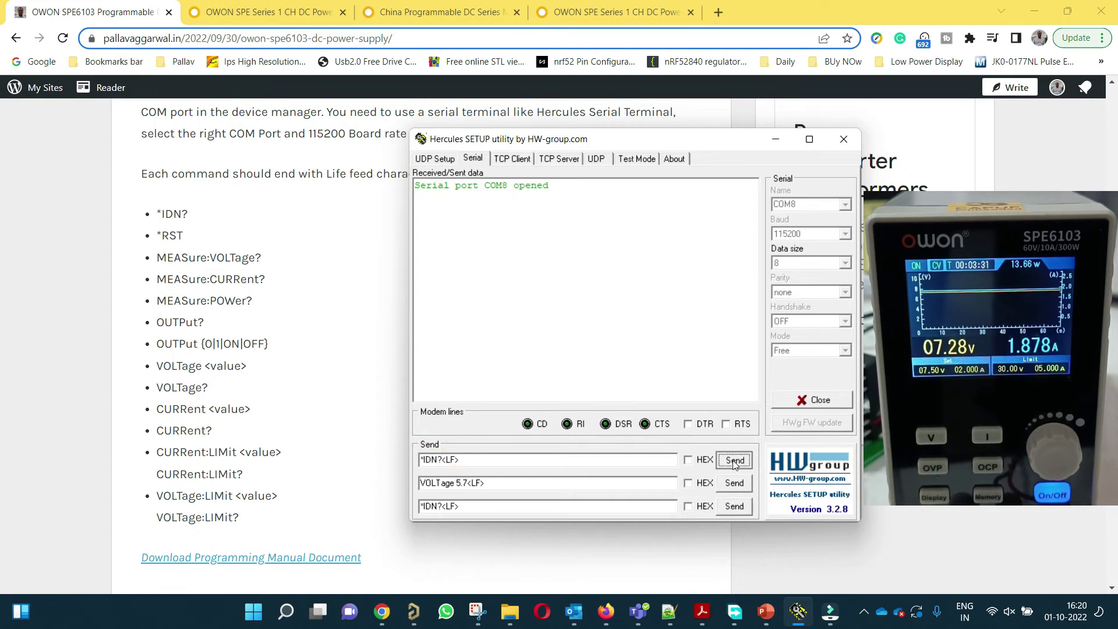
pyautogui.click(430, 216)
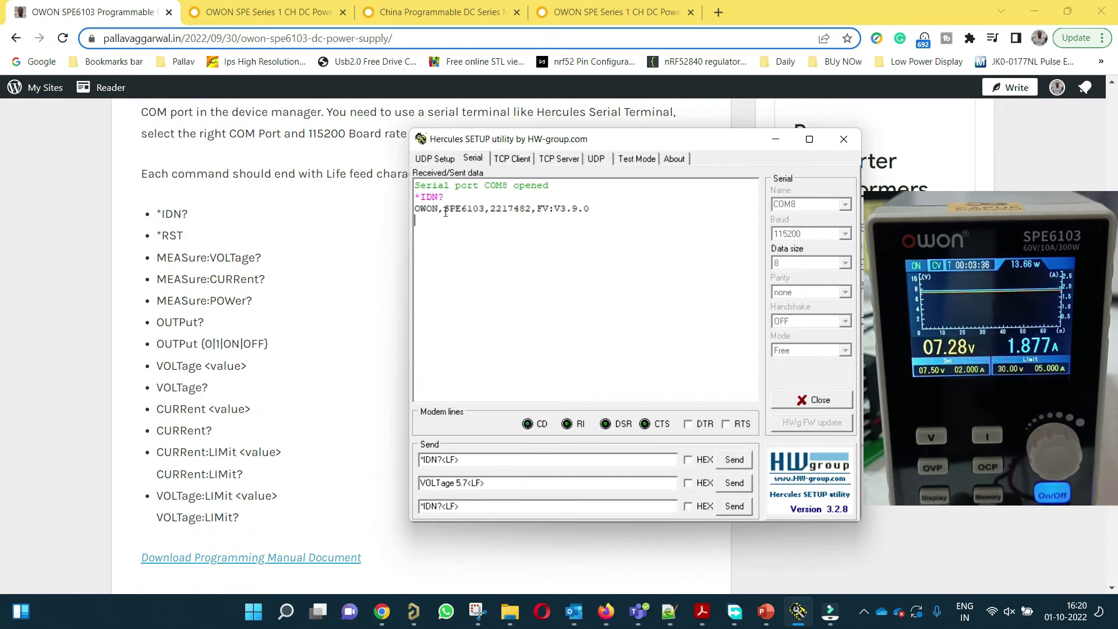
pyautogui.doubleClick(445, 212)
pyautogui.moveTo(489, 210); pyautogui.dragTo(546, 208)
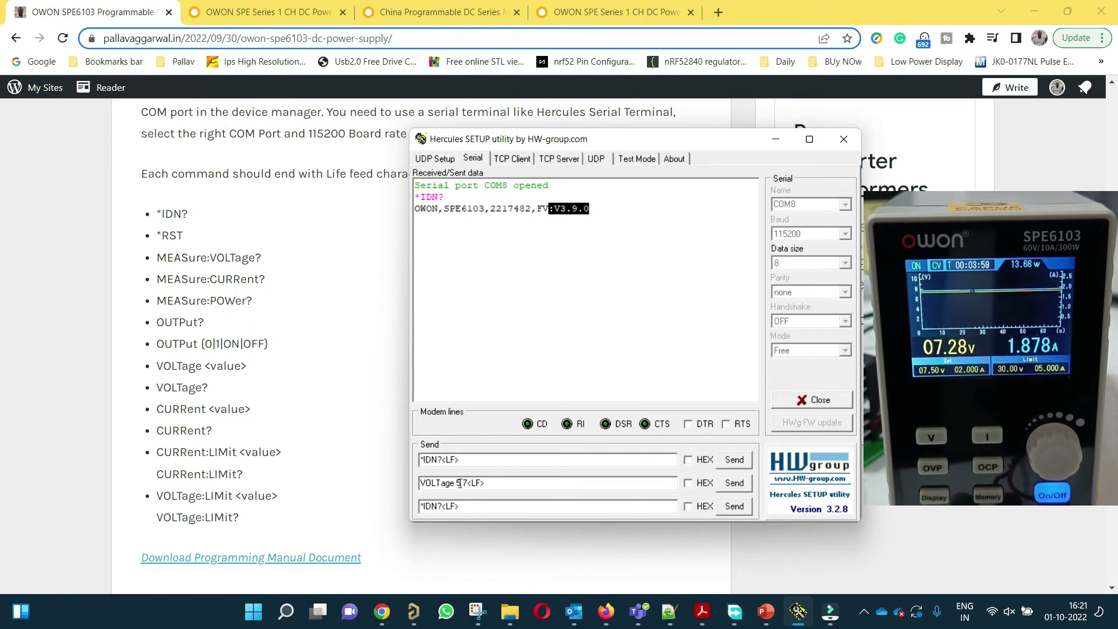
# Replace the second send line with MEASure:VOLTage?<LF>, send it and check the returned voltage.
pyautogui.moveTo(497, 483); pyautogui.dragTo(403, 478)
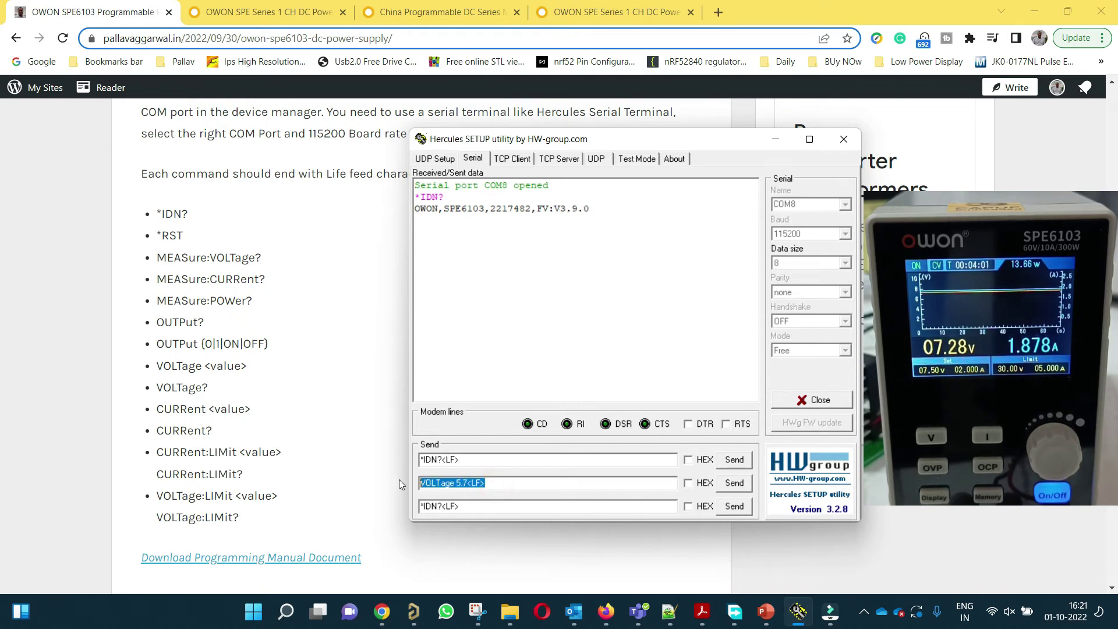
pyautogui.write('ME')
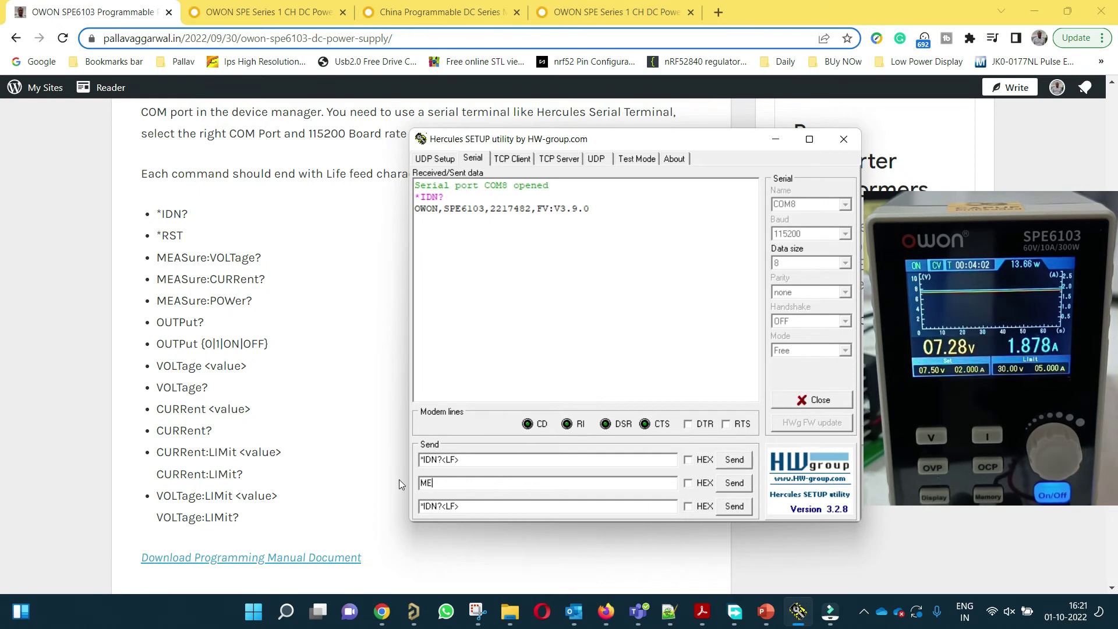
pyautogui.write('ASure')
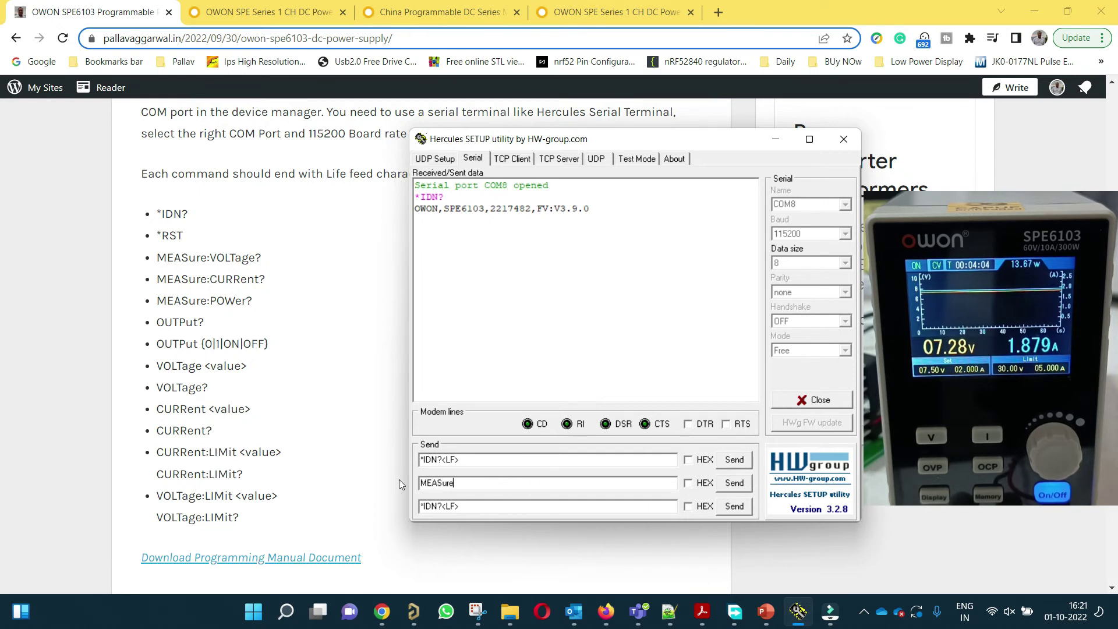
pyautogui.write(':V')
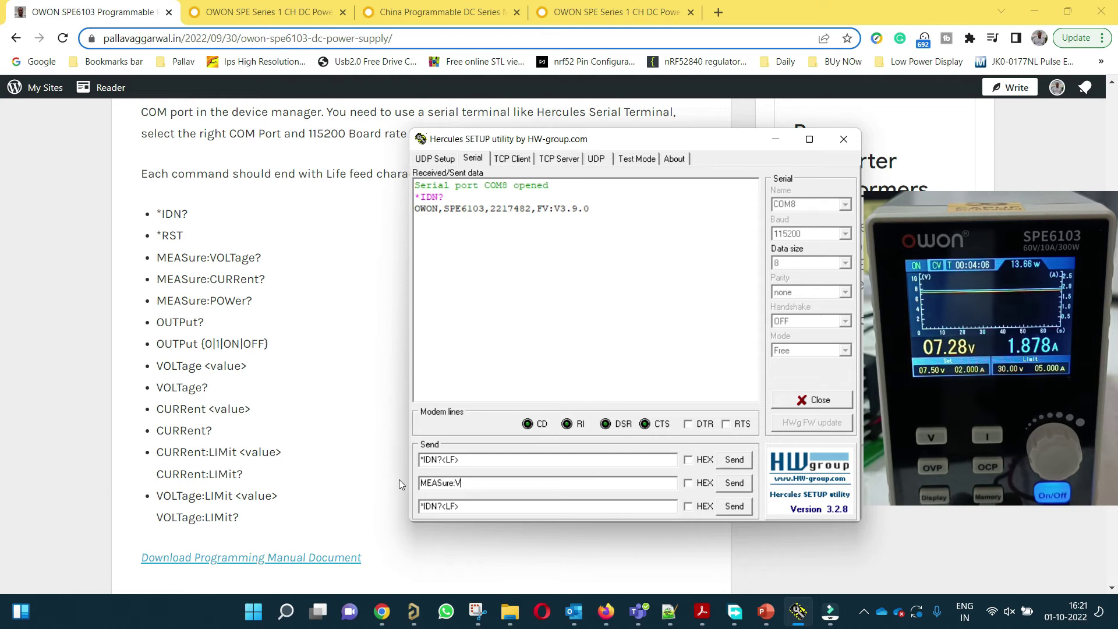
pyautogui.write('OLTage?')
pyautogui.doubleClick(445, 460)
pyautogui.click(500, 482)
pyautogui.write('<LF>')
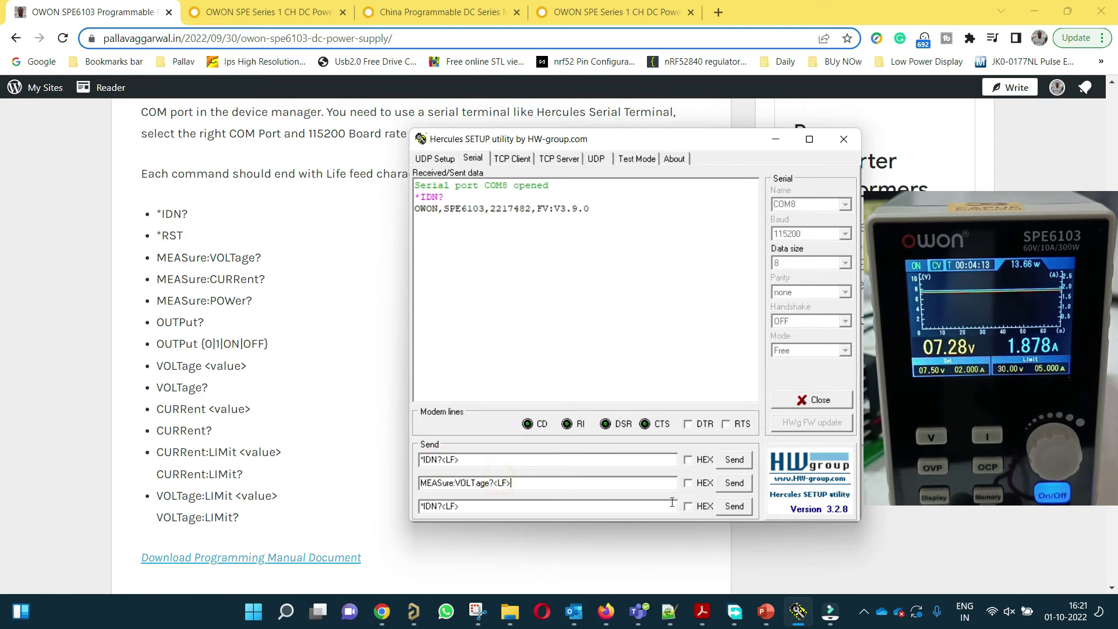
pyautogui.click(736, 488)
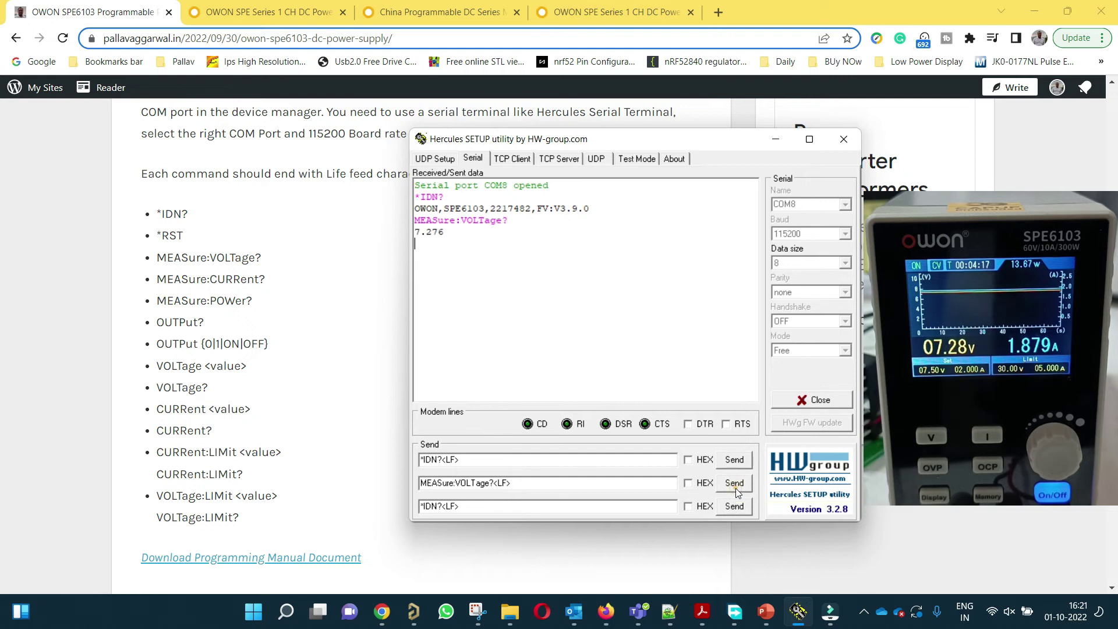
pyautogui.doubleClick(450, 233)
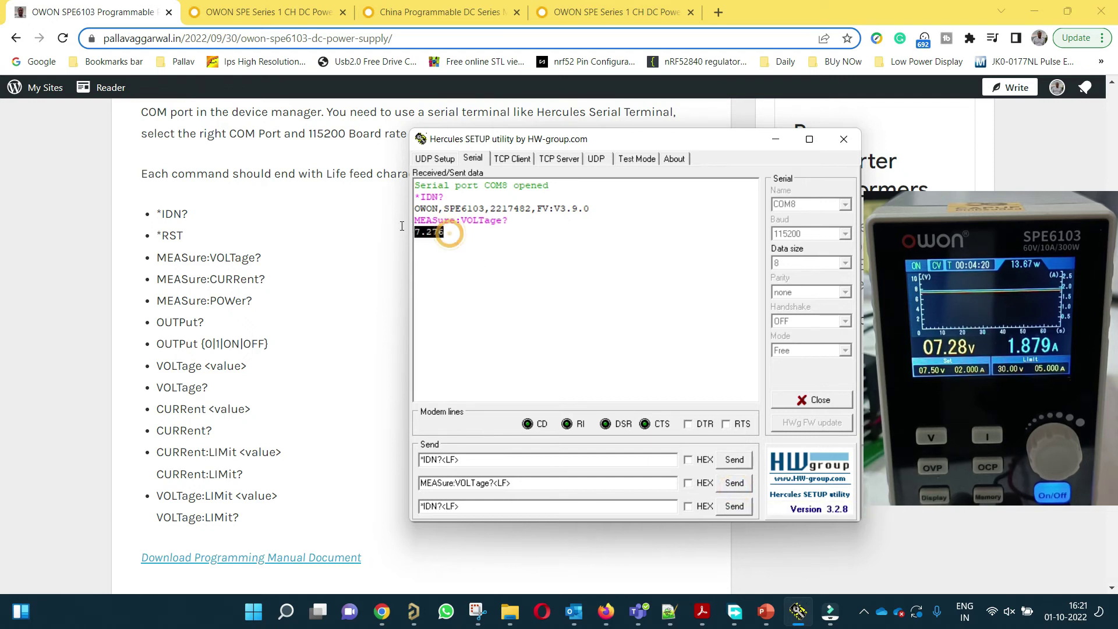
# Change the second send line to MEASure:CURRent?<LF> and send it to query the output current.
pyautogui.click(477, 506)
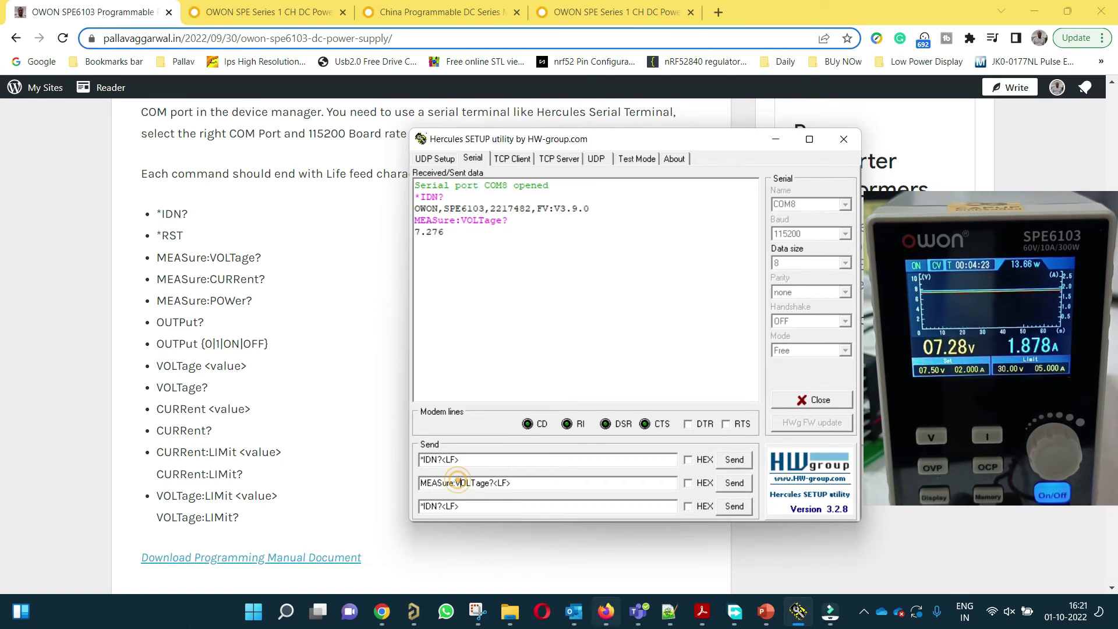
pyautogui.moveTo(606, 611)
pyautogui.click(487, 483)
pyautogui.press('BackSpace')
pyautogui.press('BackSpace')
pyautogui.press('BackSpace')
pyautogui.press('BackSpace')
pyautogui.press('BackSpace')
pyautogui.press('BackSpace')
pyautogui.press('BackSpace')
pyautogui.write('CURRent')
pyautogui.click(735, 482)
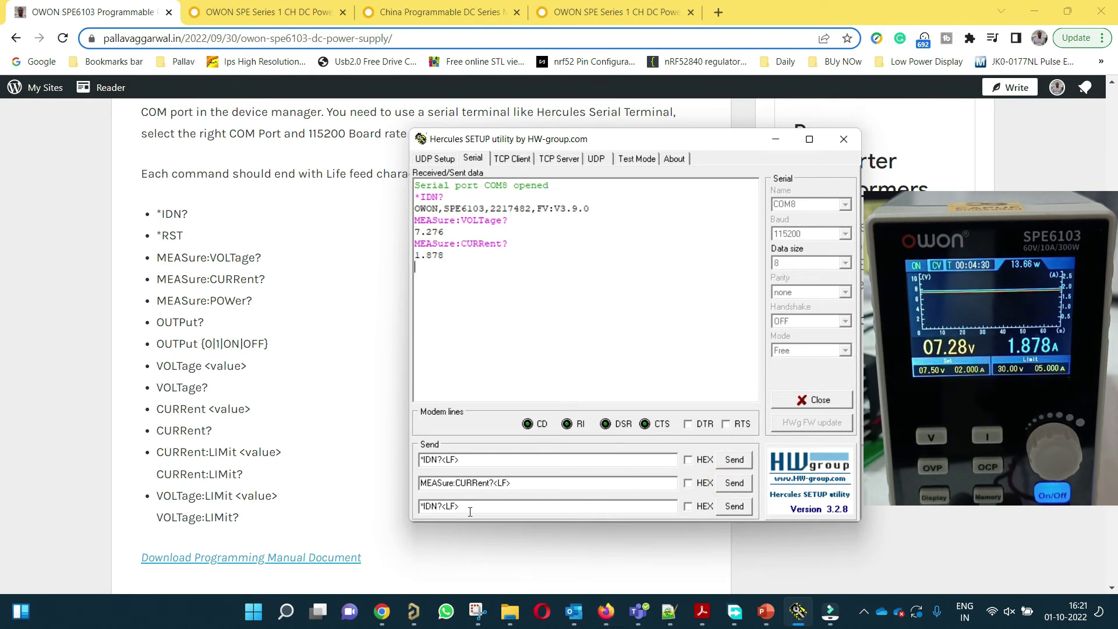
# Change the second send line to MEASure:POWer?<LF> and send it to query the output power.
pyautogui.click(494, 483)
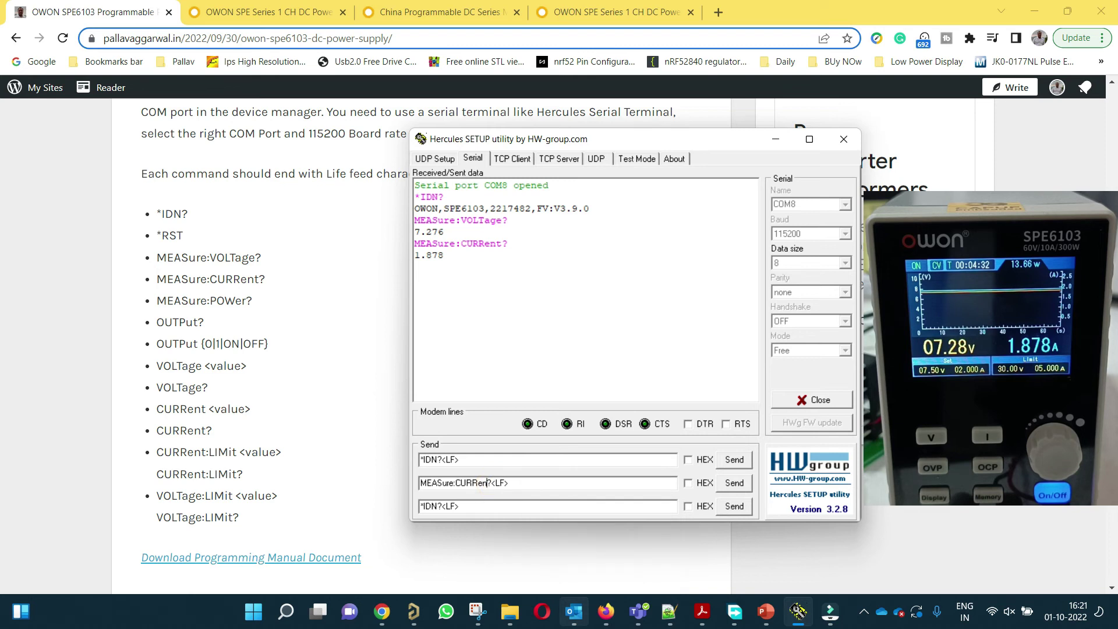
pyautogui.press('BackSpace')
pyautogui.press('BackSpace')
pyautogui.press('BackSpace')
pyautogui.press('BackSpace')
pyautogui.press('BackSpace')
pyautogui.press('BackSpace')
pyautogui.press('BackSpace')
pyautogui.write('POw')
pyautogui.press('BackSpace')
pyautogui.write('Wer')
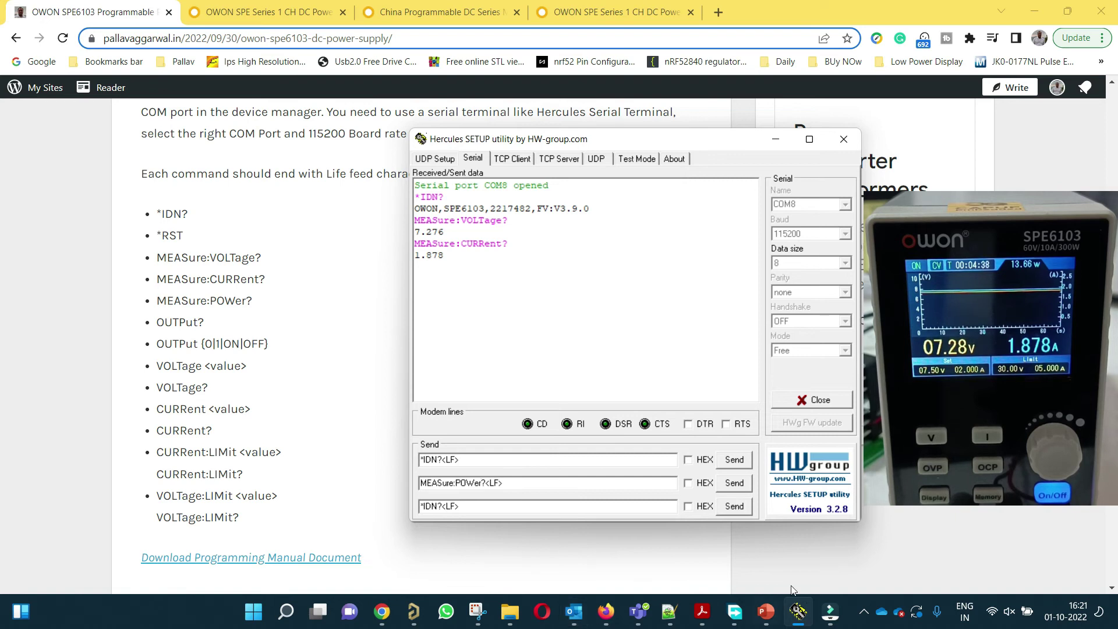
pyautogui.click(734, 483)
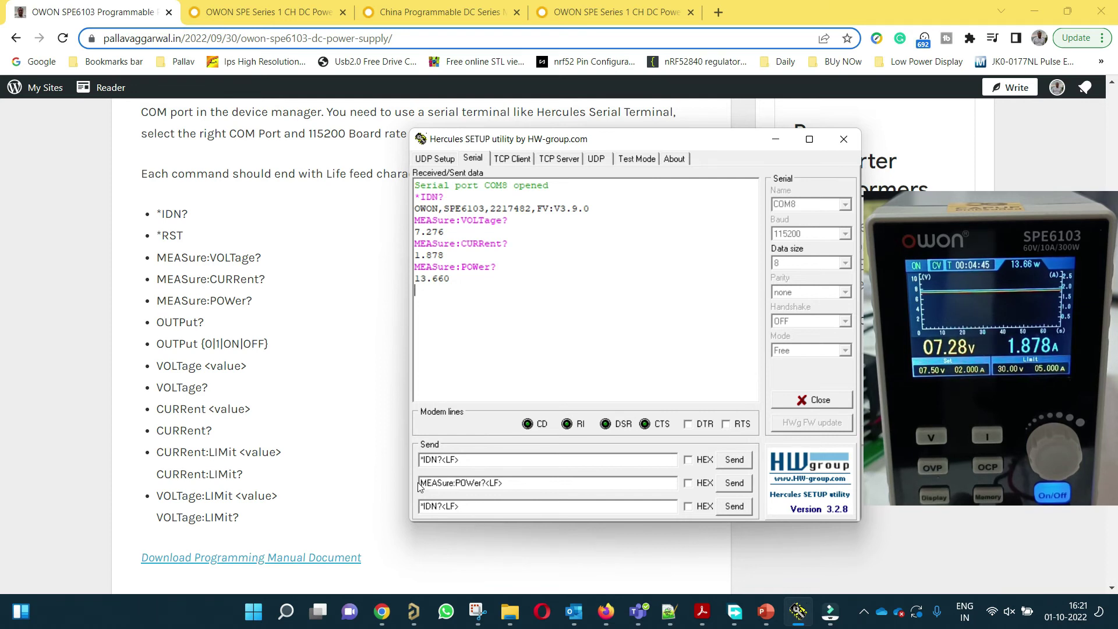
# Change the third send line to OUTPut?<LF> and send it to query the output state.
pyautogui.moveTo(443, 506); pyautogui.dragTo(420, 506)
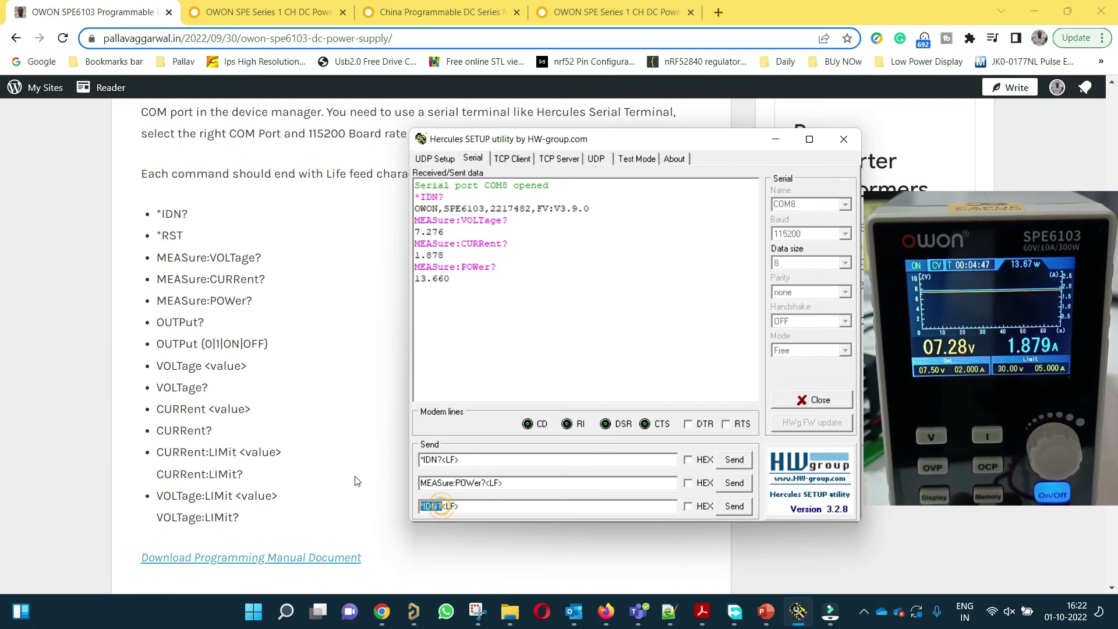
pyautogui.write('OUT')
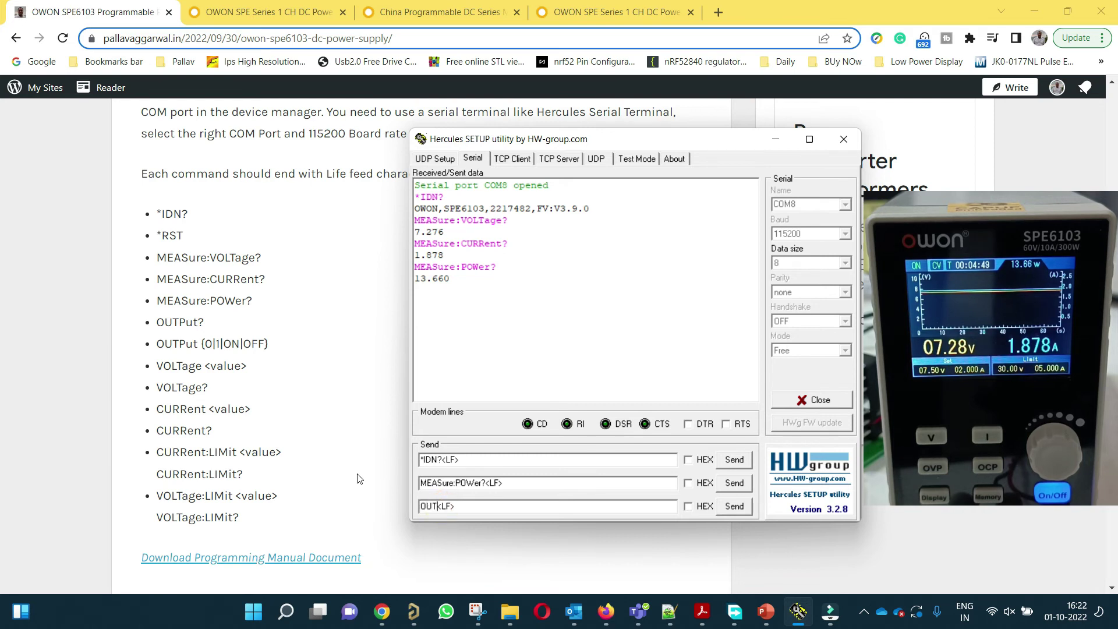
pyautogui.write('PUT')
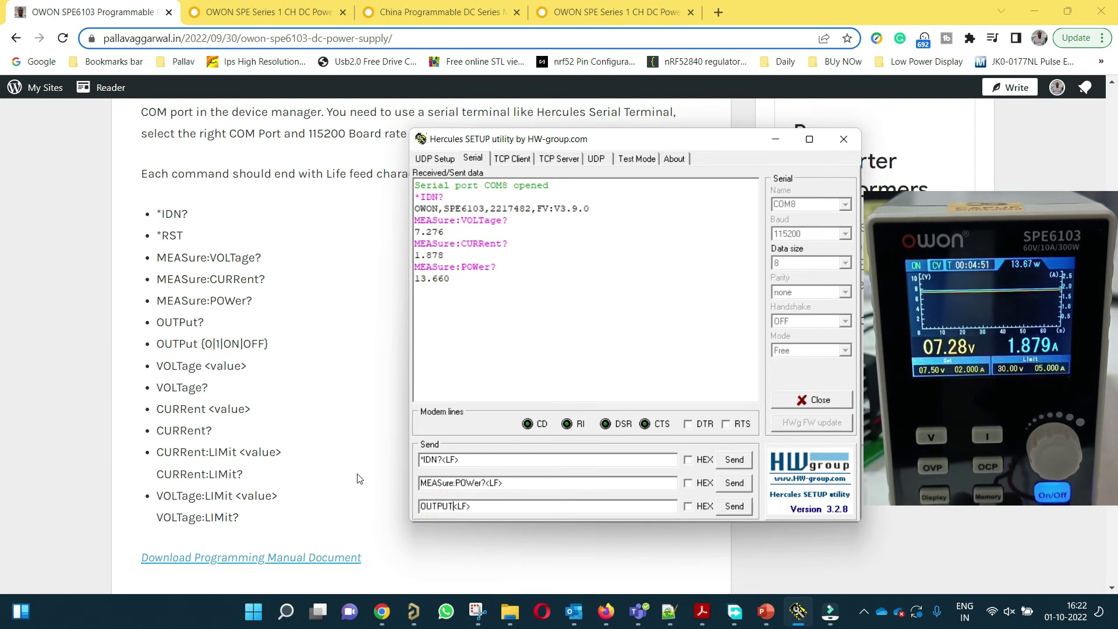
pyautogui.press('BackSpace')
pyautogui.press('BackSpace')
pyautogui.write('ut')
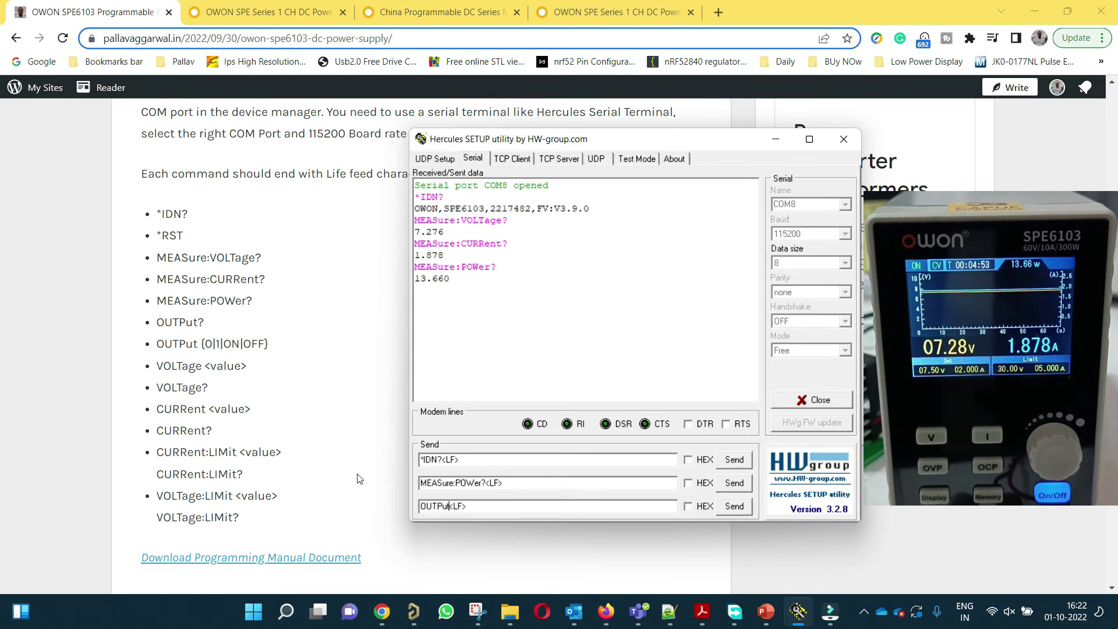
pyautogui.click(735, 506)
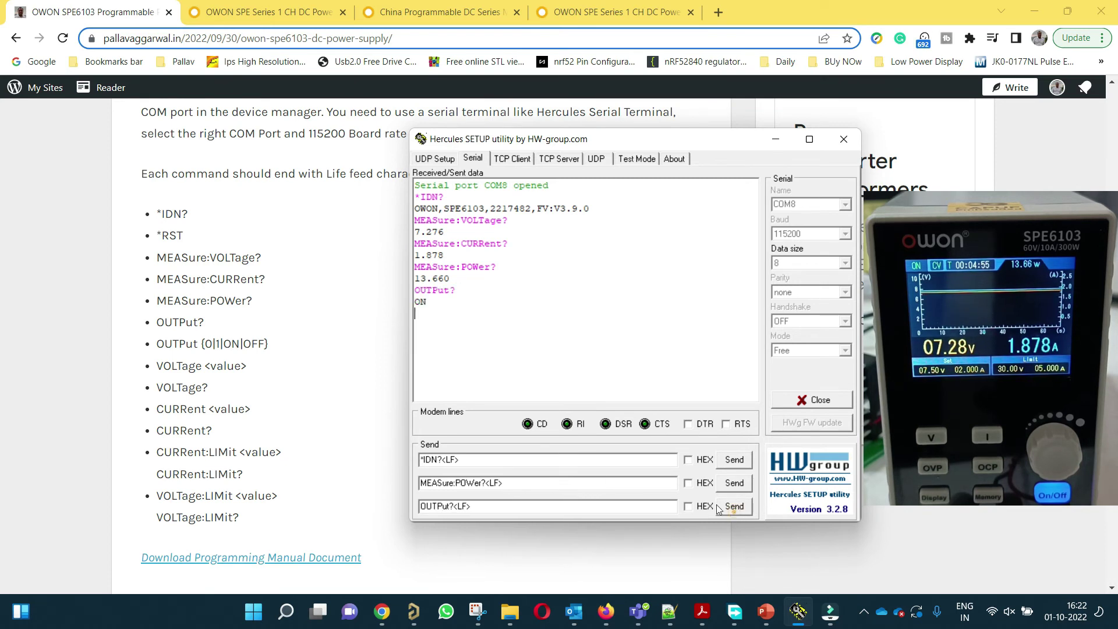
# Change the third send line to OUTPut OFF<LF> and send it to switch off the supply's output.
pyautogui.click(452, 506)
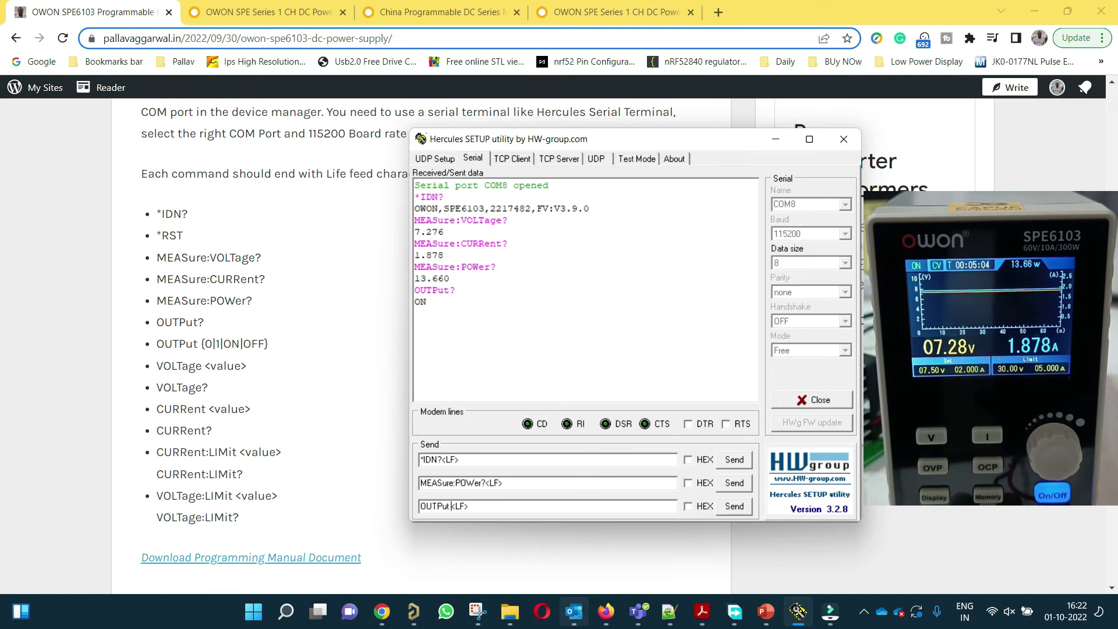
pyautogui.write('OFF')
pyautogui.click(735, 507)
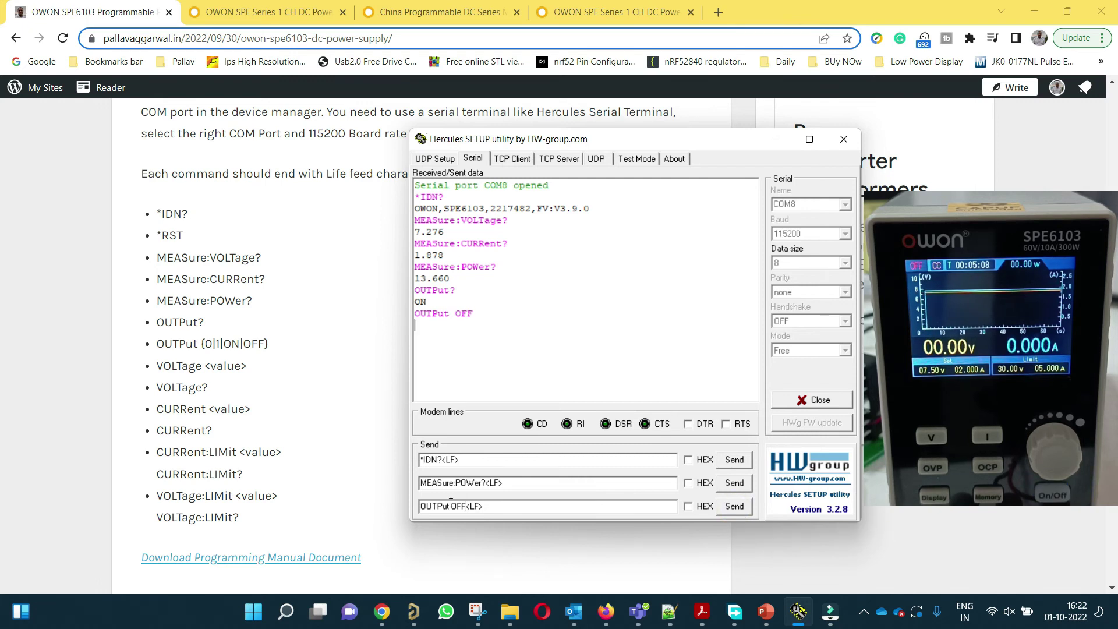
# Switch the output back on by sending OUTPut ON<LF> from the third line, and resend the MEASure:POWer? query.
pyautogui.press('BackSpace')
pyautogui.press('BackSpace')
pyautogui.write('N')
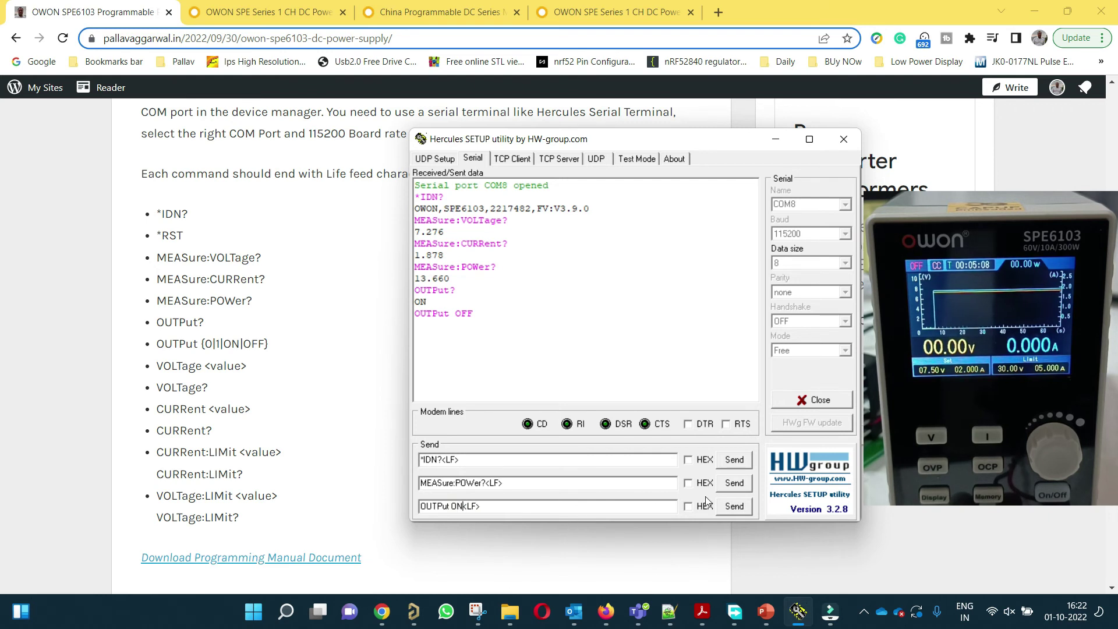
pyautogui.click(725, 507)
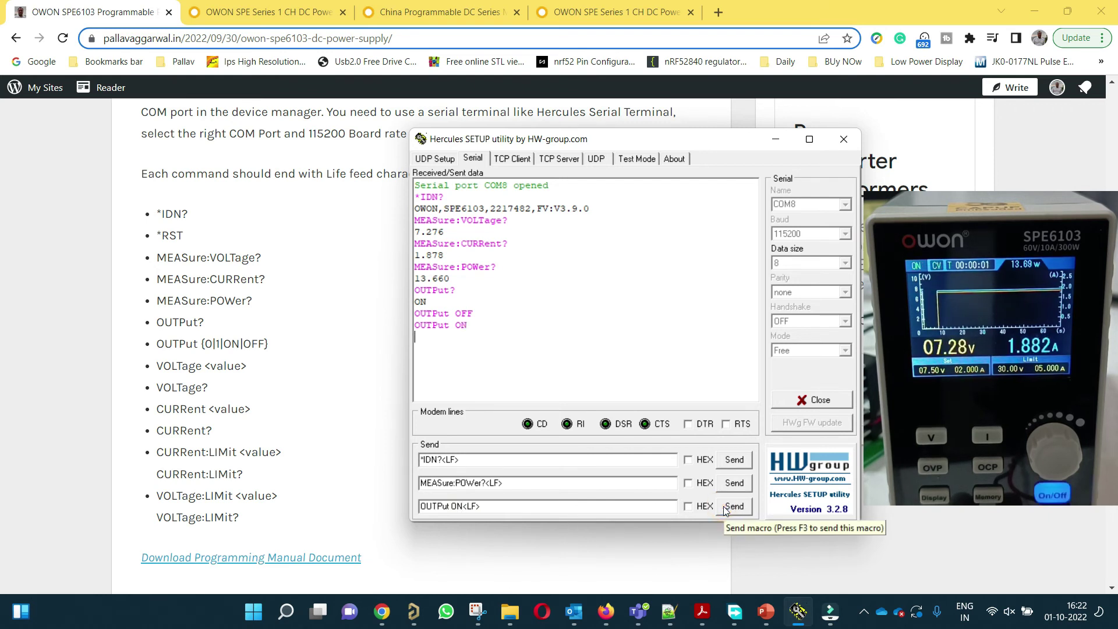
pyautogui.click(727, 486)
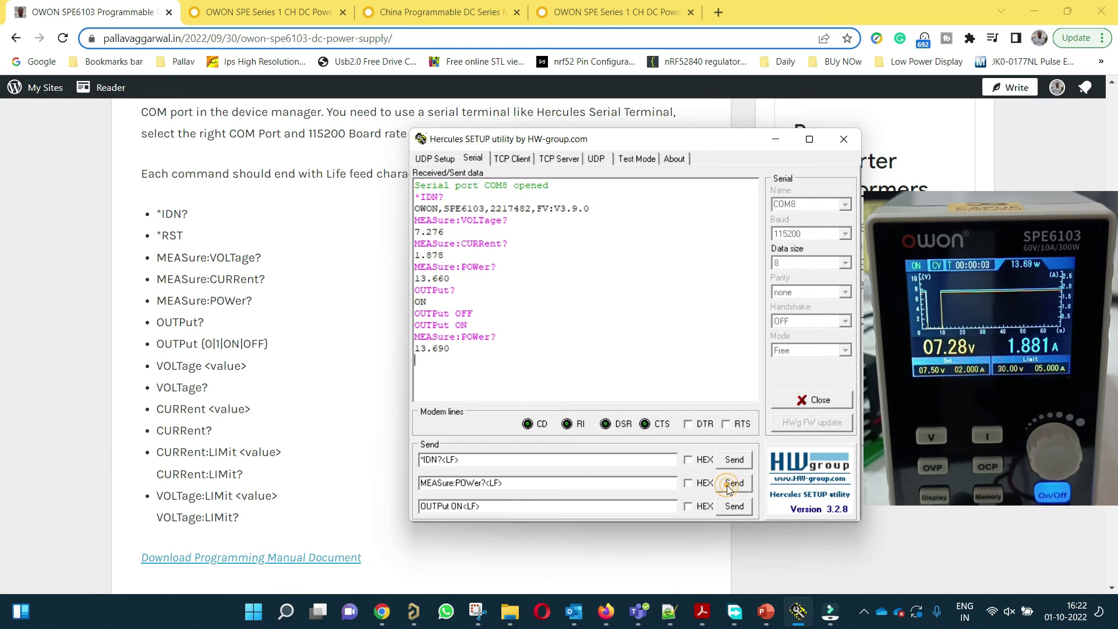
# Send OUTPut OFF<LF> from the third line again and query the power with the output disabled.
pyautogui.doubleClick(464, 506)
pyautogui.write('OFF')
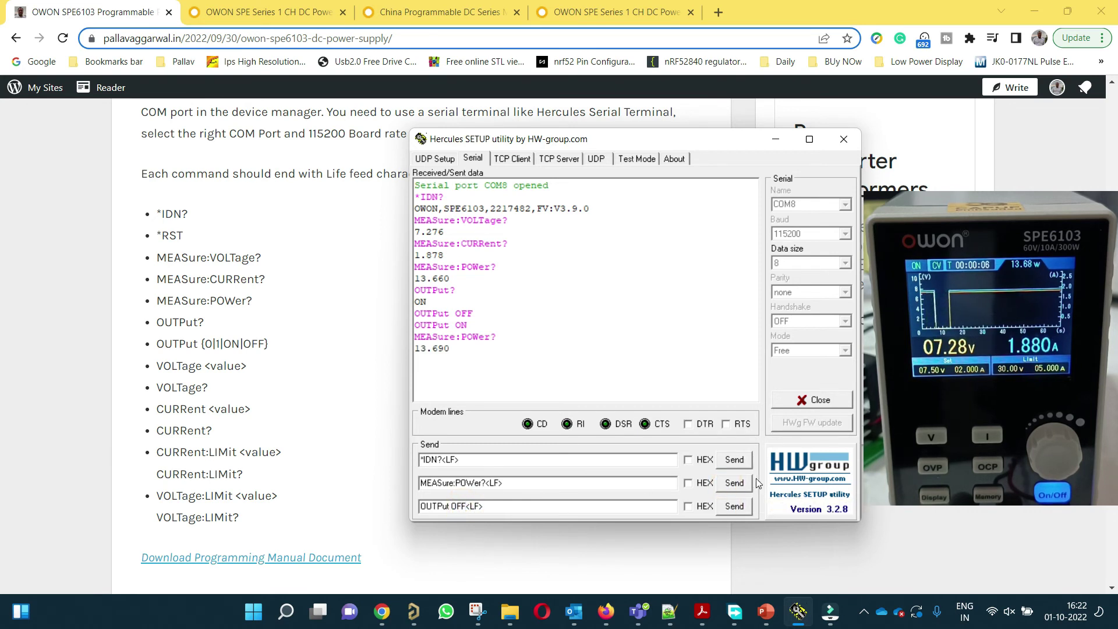
pyautogui.click(737, 507)
pyautogui.click(736, 487)
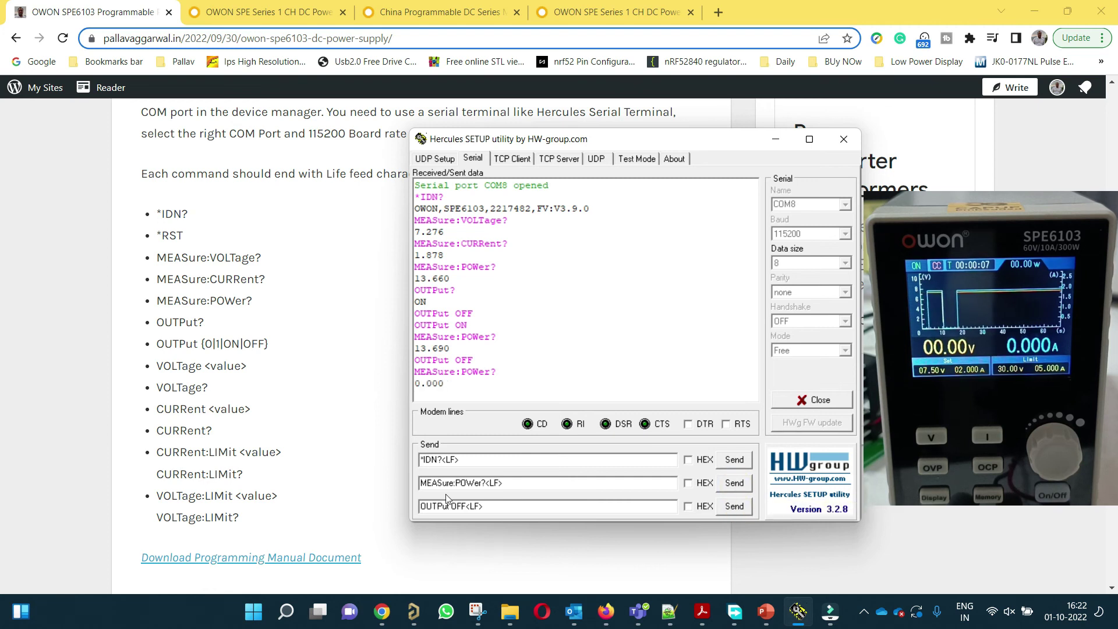
# Restore OUTPut ON<LF> in the third send line and send it to re-enable the output.
pyautogui.doubleClick(464, 506)
pyautogui.write('ON')
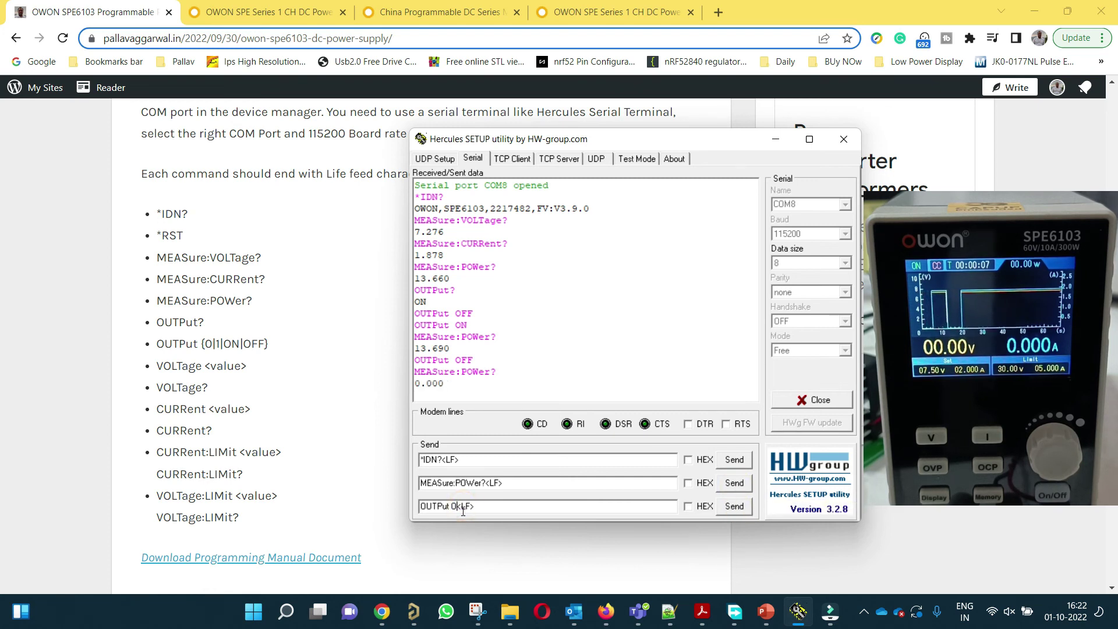
pyautogui.click(732, 507)
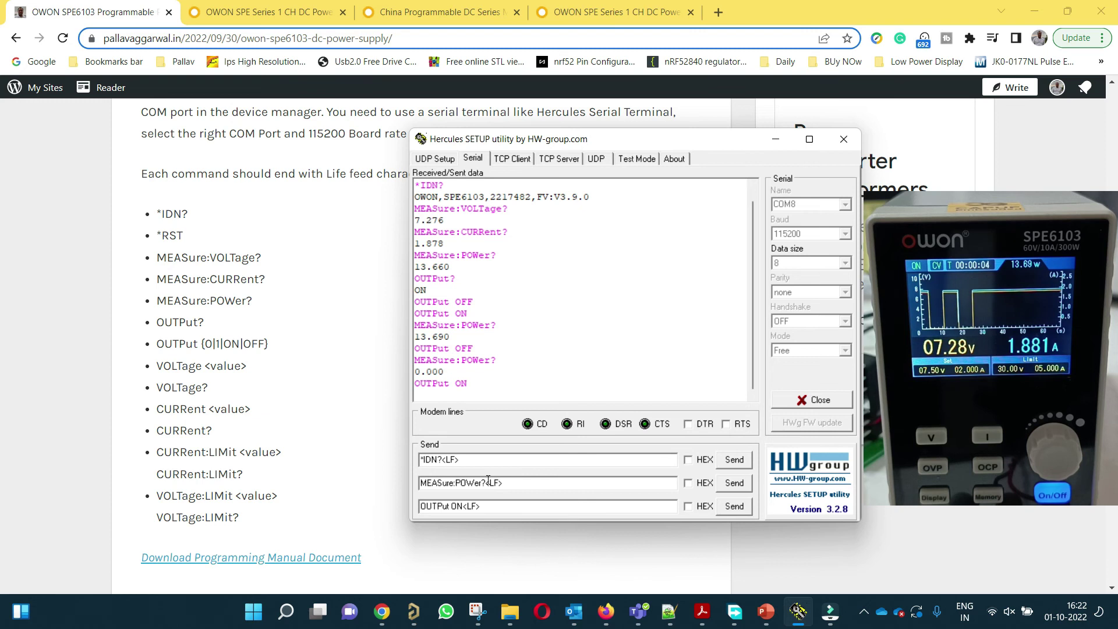
# Replace the power query in the second send line with VOLTage 5.0<LF> and send it to set the supply's voltage.
pyautogui.moveTo(485, 482); pyautogui.dragTo(365, 478)
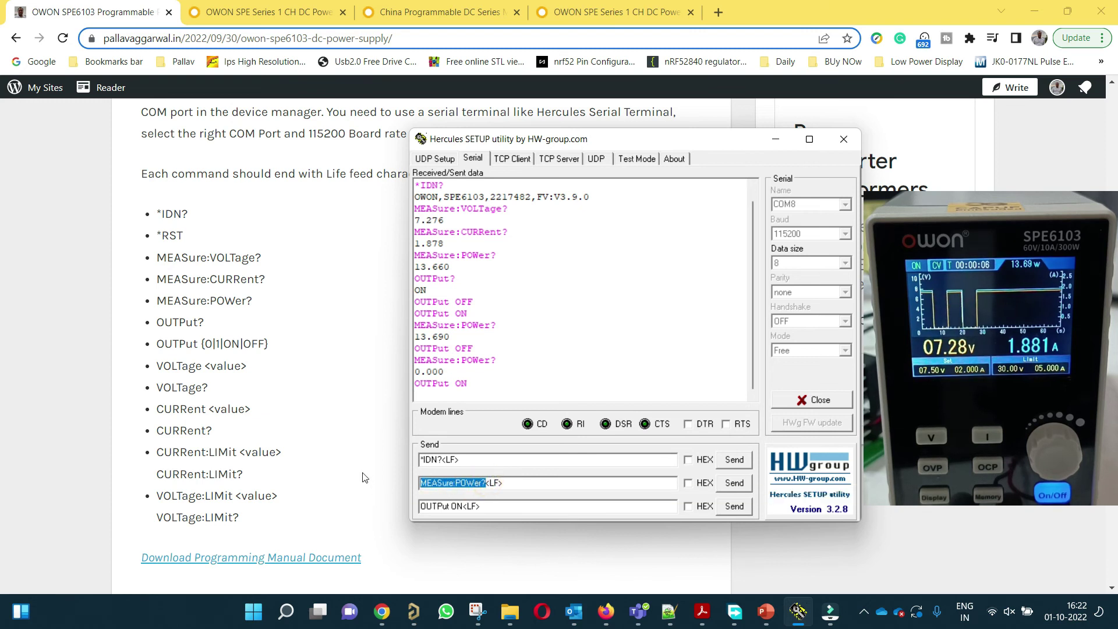
pyautogui.write('VOLATGE')
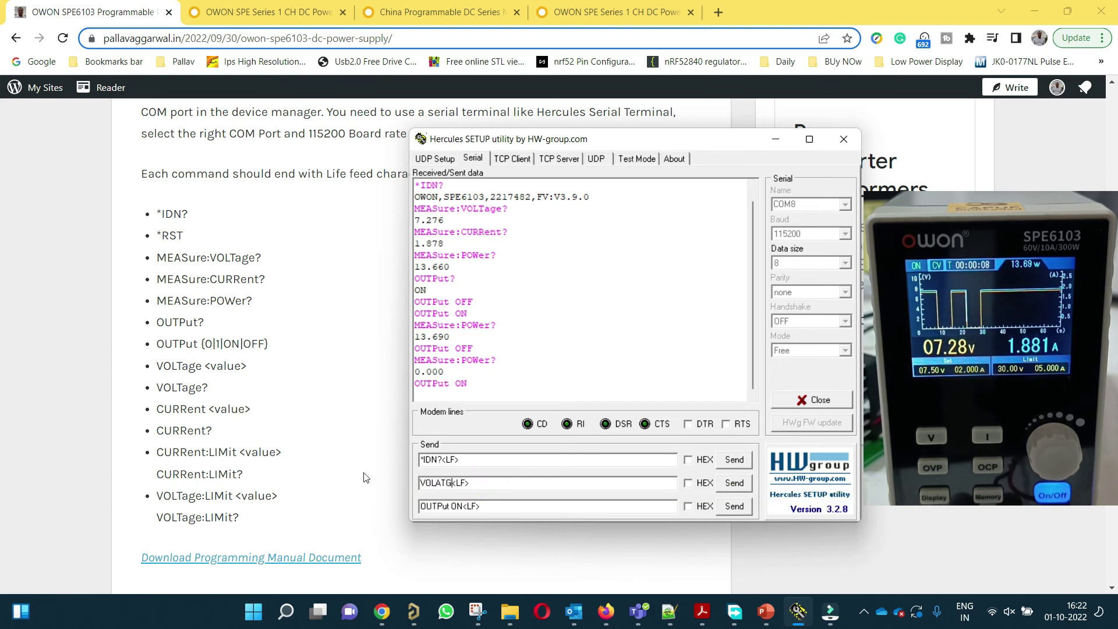
pyautogui.press('BackSpace')
pyautogui.press('BackSpace')
pyautogui.press('BackSpace')
pyautogui.press('BackSpace')
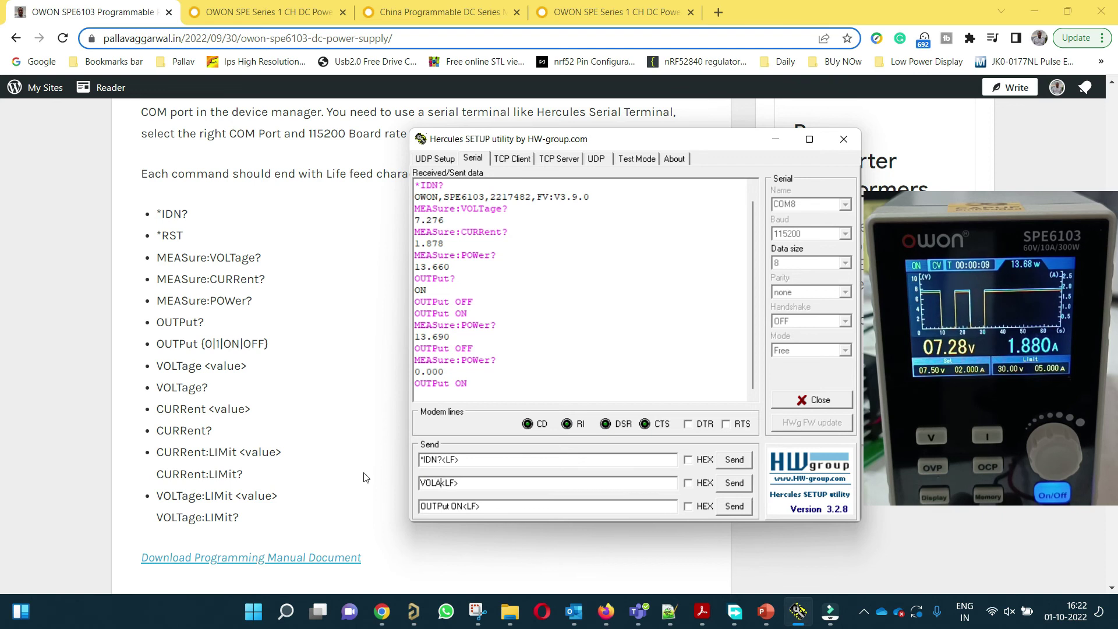
pyautogui.write('Tage')
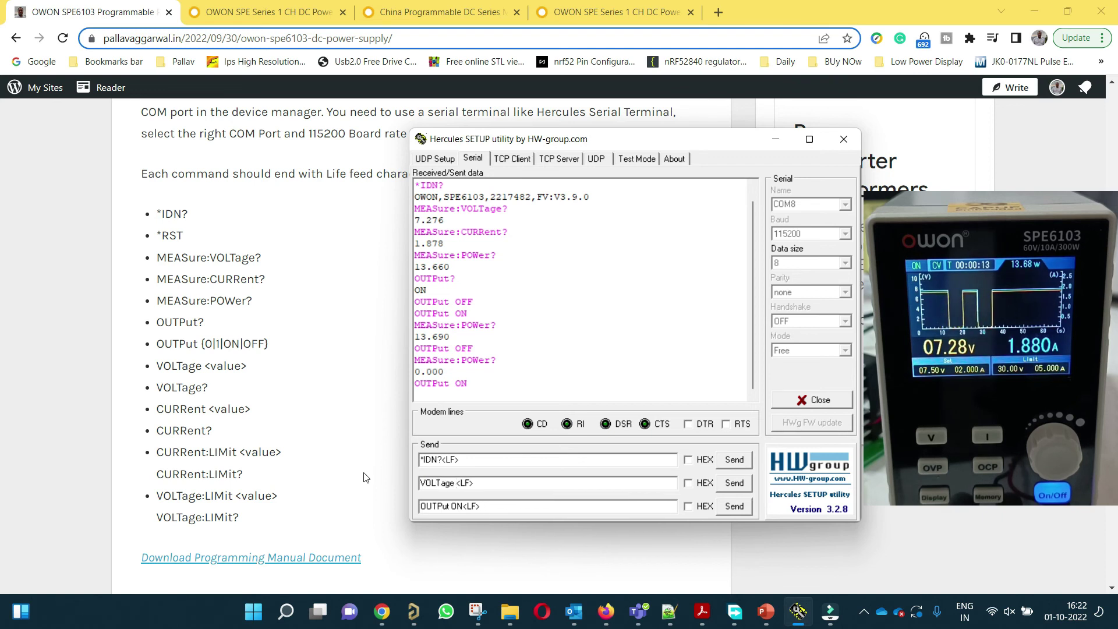
pyautogui.write(' 5.0')
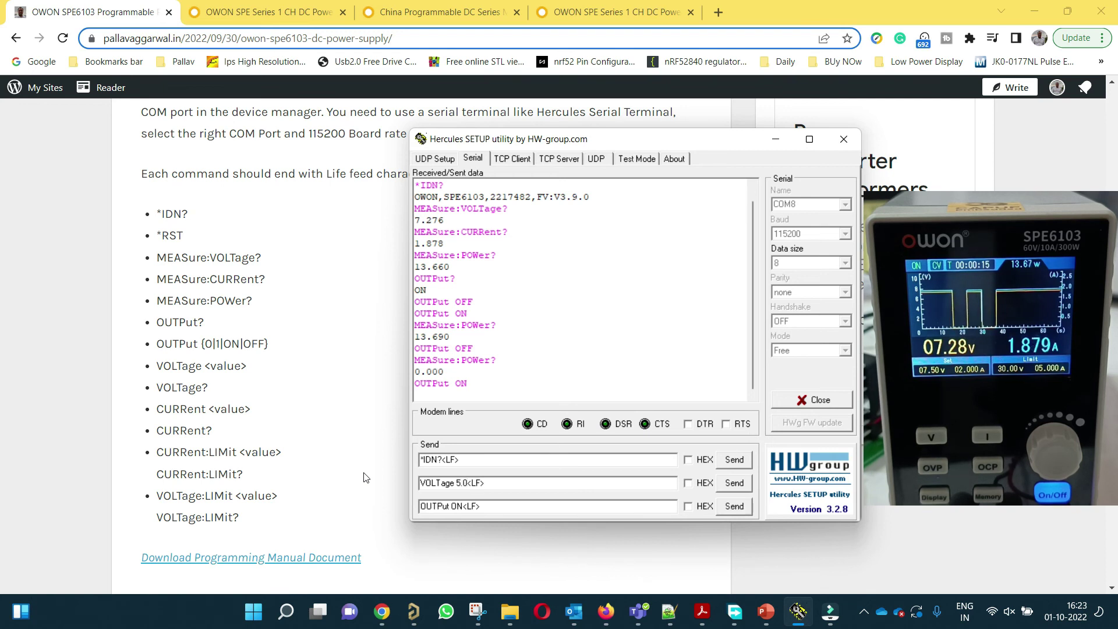
pyautogui.click(733, 486)
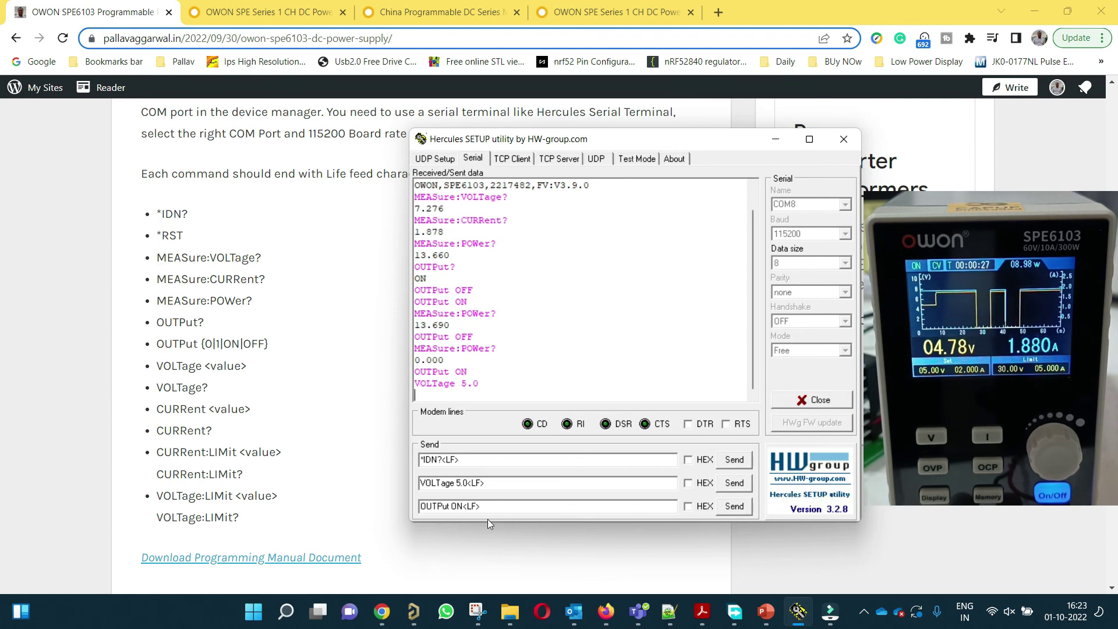
# Change the second send line to VOLTage 6.5<LF> and send it to set the supply's output voltage to 6.5 V.
pyautogui.doubleClick(461, 484)
pyautogui.write('6.0<LF>')
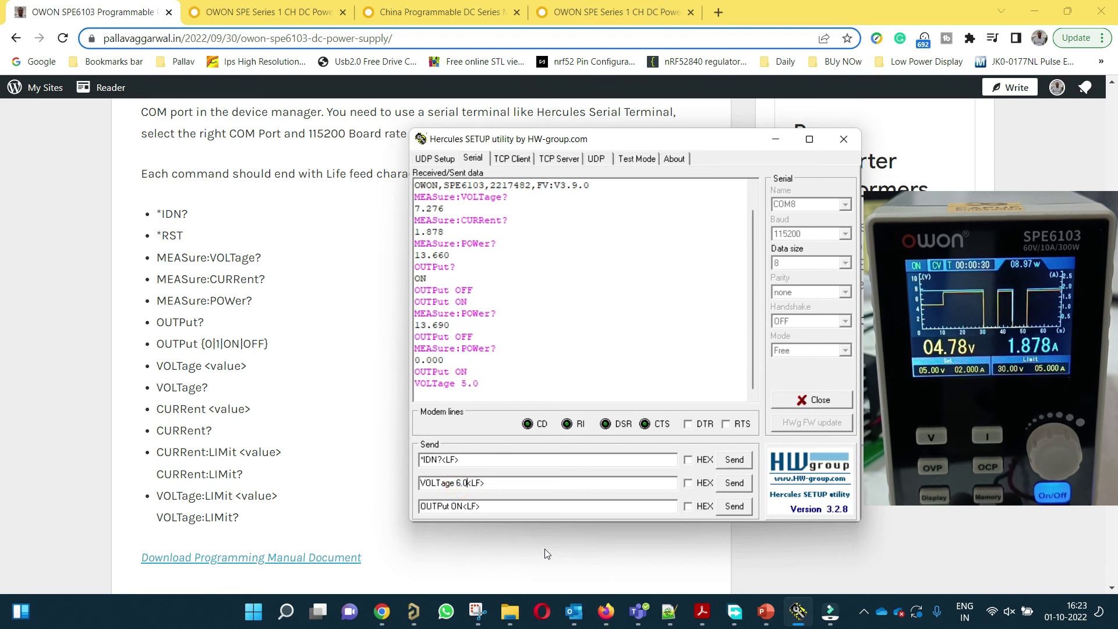
pyautogui.press('BackSpace')
pyautogui.write('5')
pyautogui.click(734, 484)
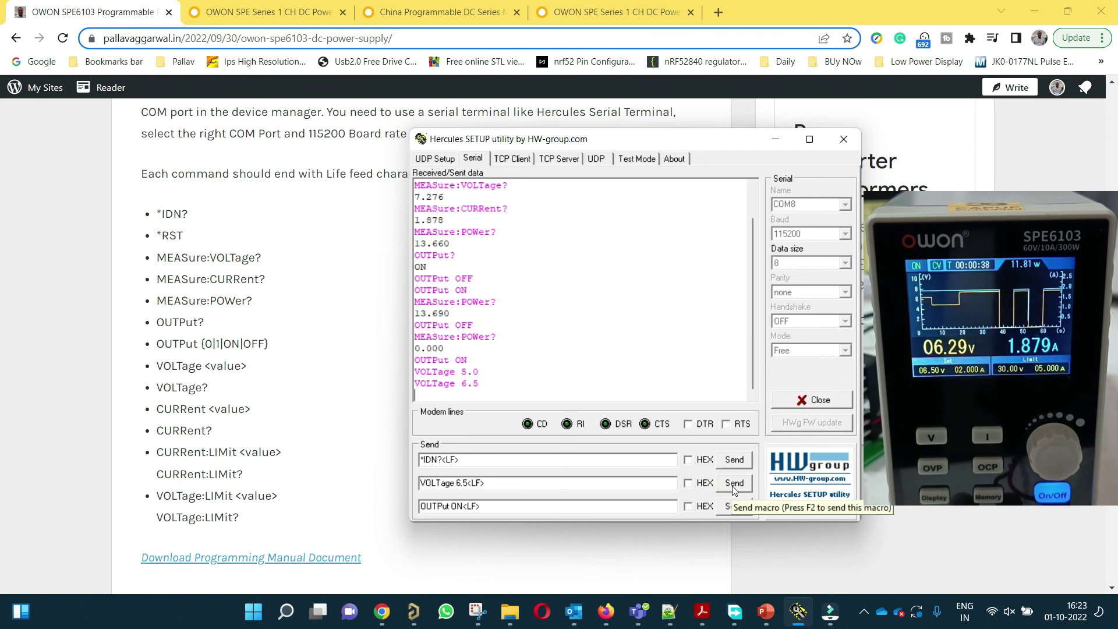
pyautogui.scroll(-1, 188, 417)
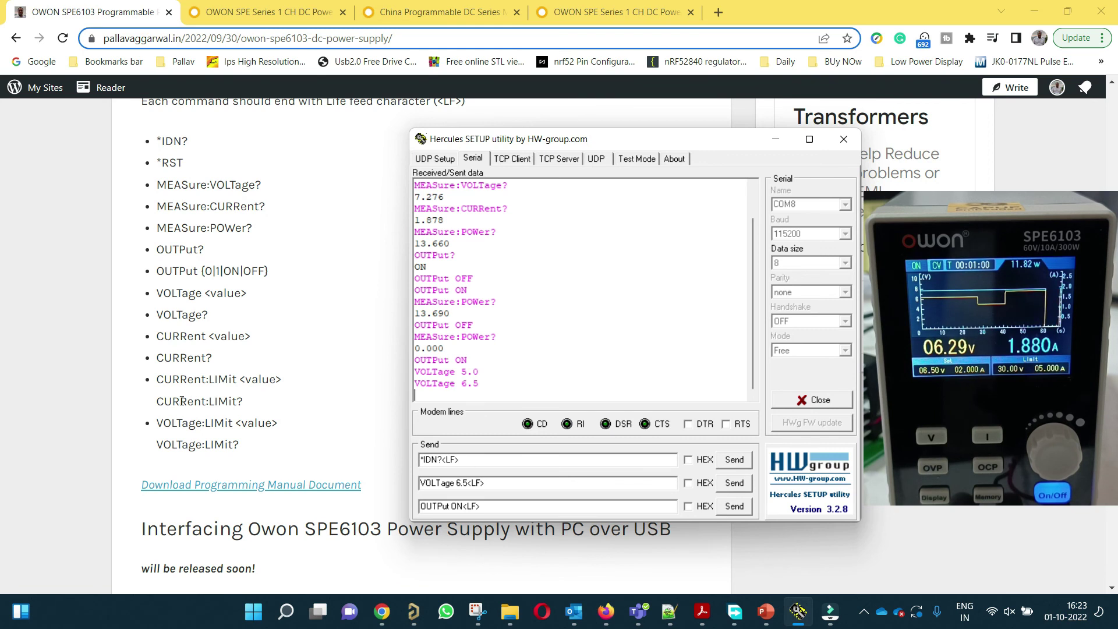